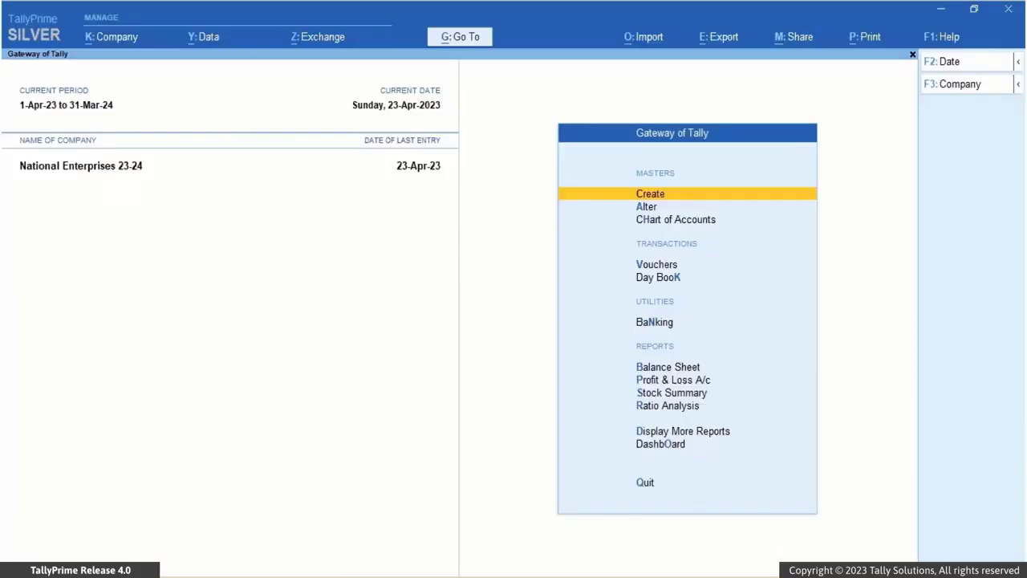
- Start creating an Excel mapping template for masters based on Sheet1 of Item List.xlsx
{"action": "key", "text": "alt+o"}
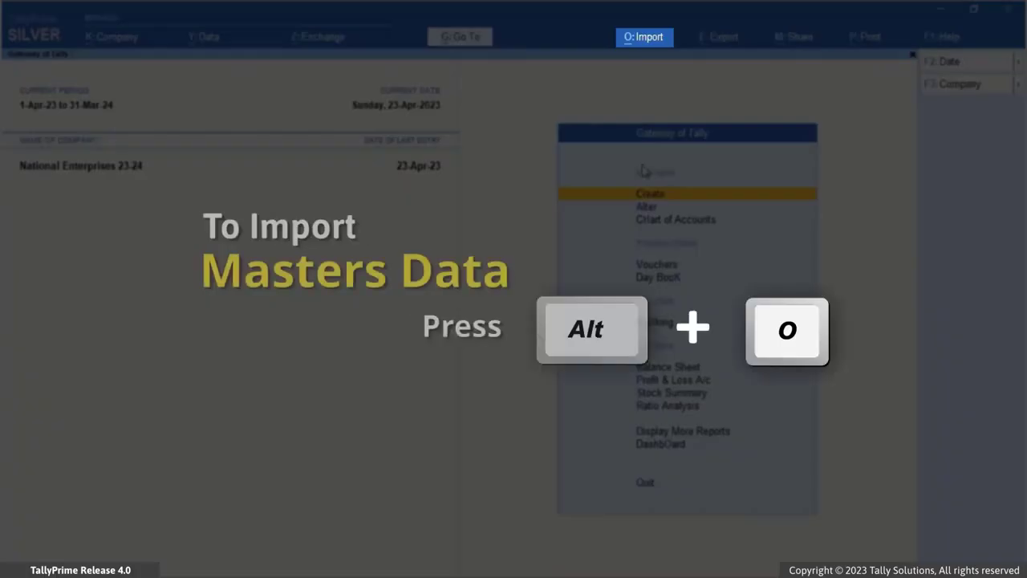
{"action": "left_click", "coordinate": [633, 45]}
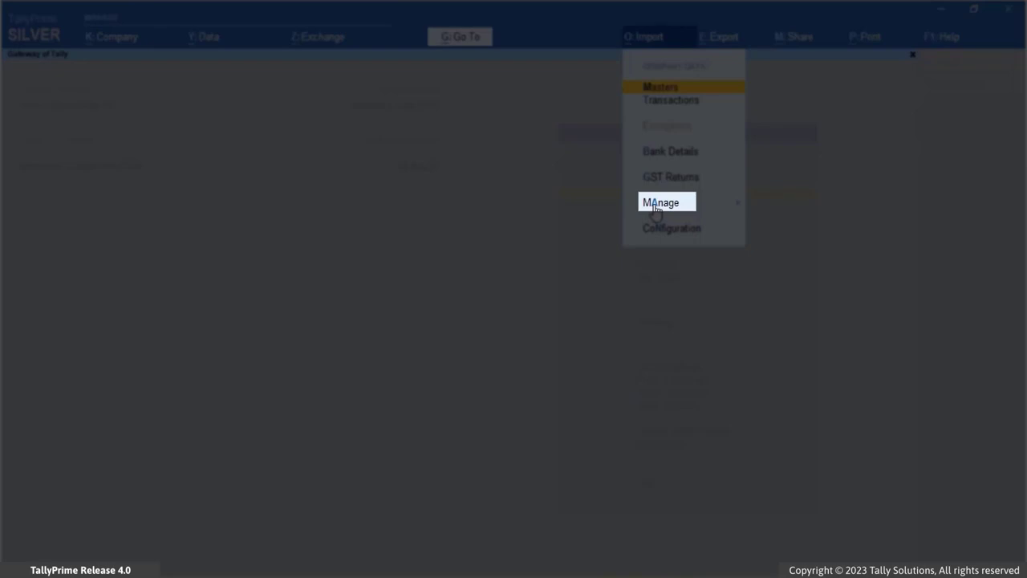
{"action": "left_click", "coordinate": [657, 210]}
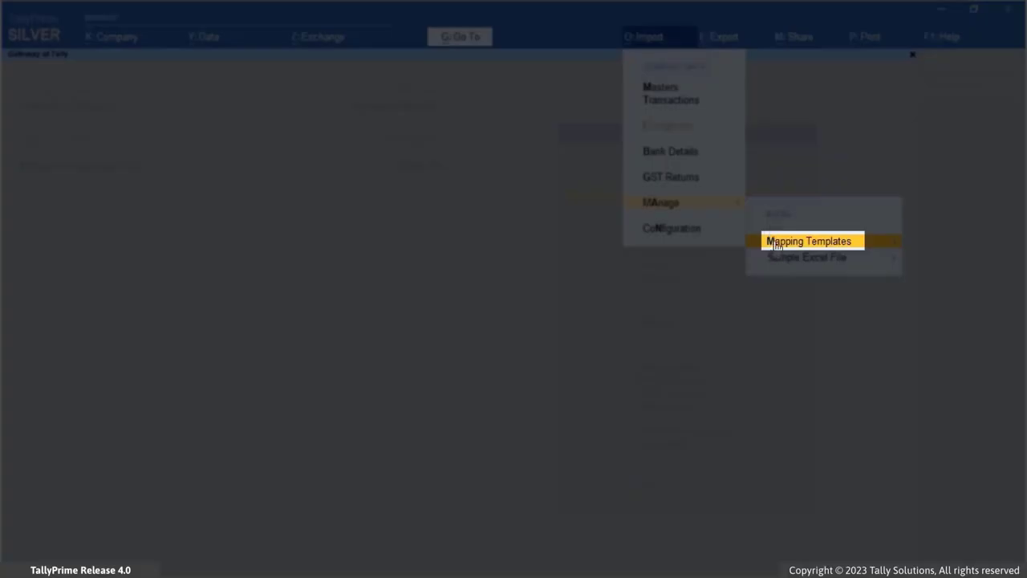
{"action": "left_click", "coordinate": [777, 243]}
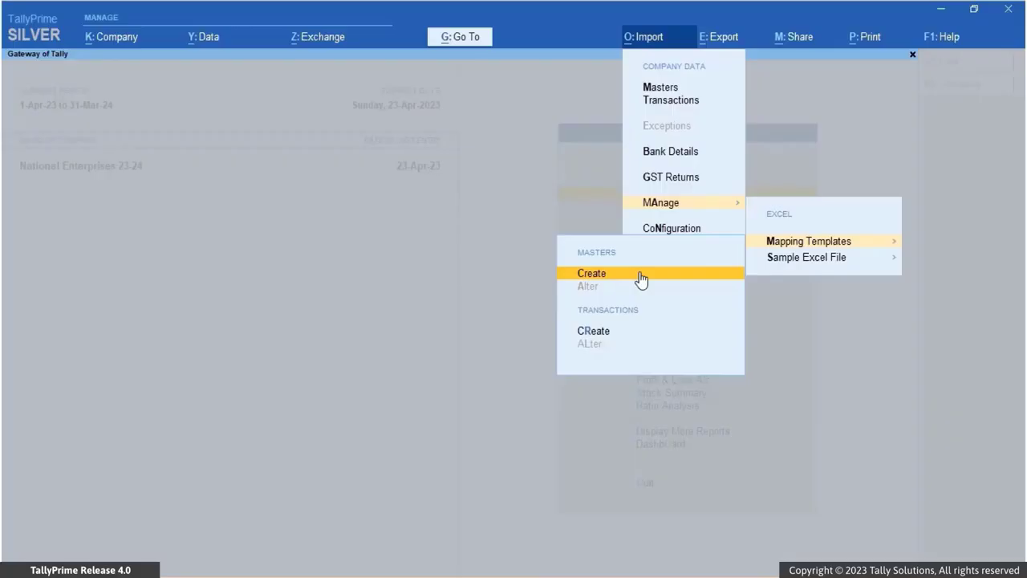
{"action": "left_click", "coordinate": [641, 275]}
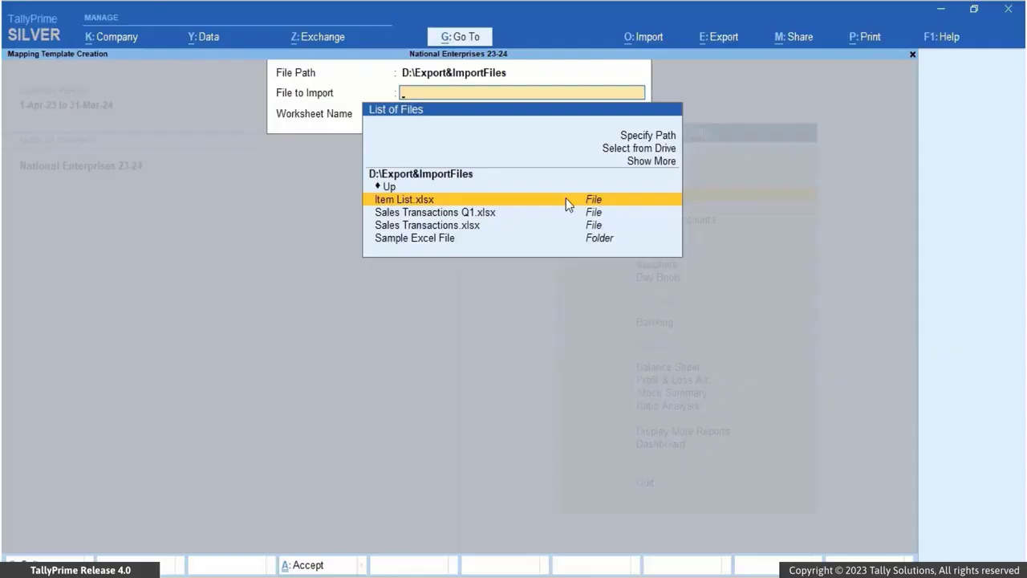
{"action": "left_click", "coordinate": [567, 201]}
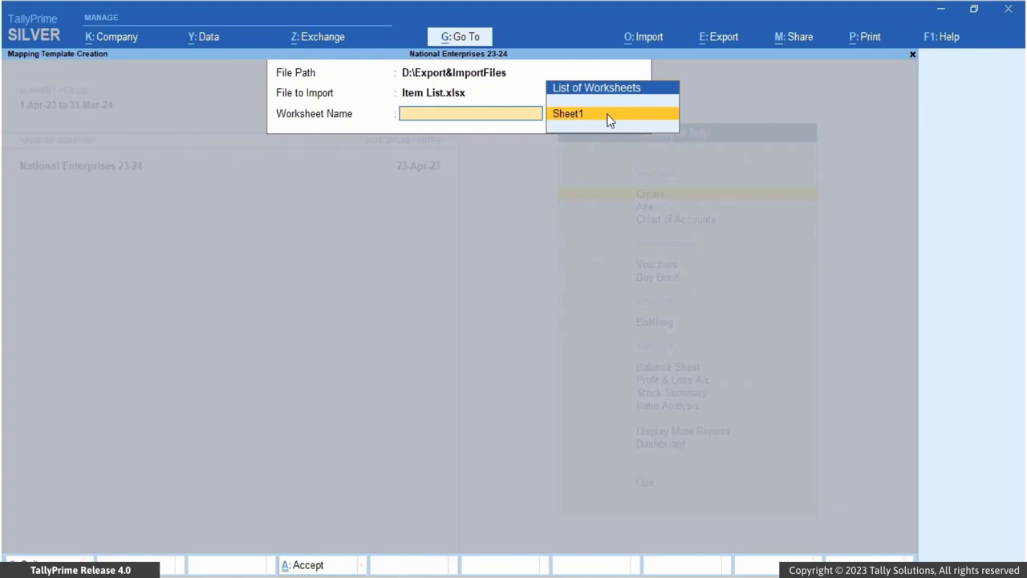
{"action": "left_click", "coordinate": [607, 115]}
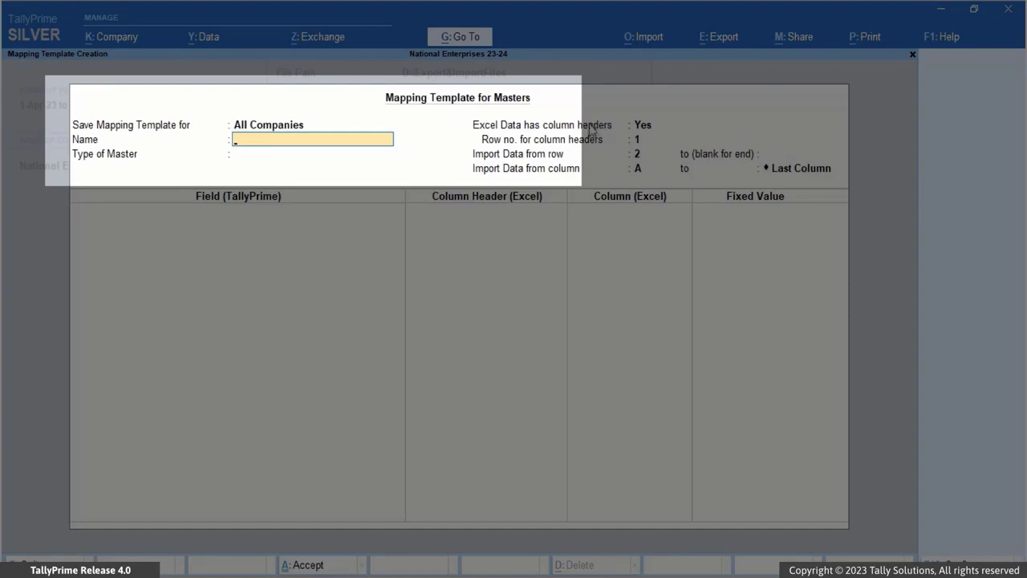
- Save the mapping template for All Companies, name it Stock Items, and set the type of master to Stock Item
{"action": "key", "text": "BackSpace"}
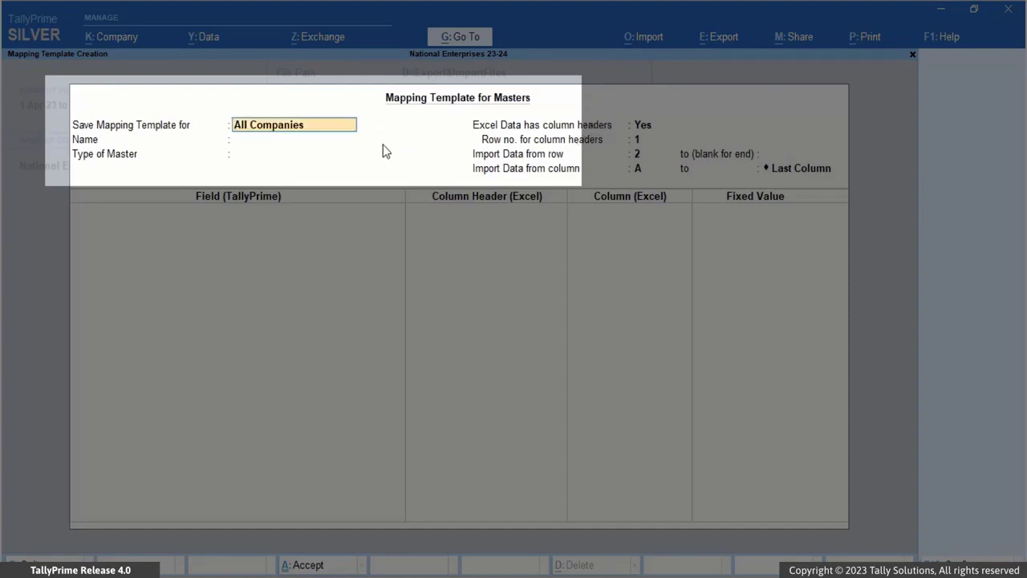
{"action": "key", "text": "space"}
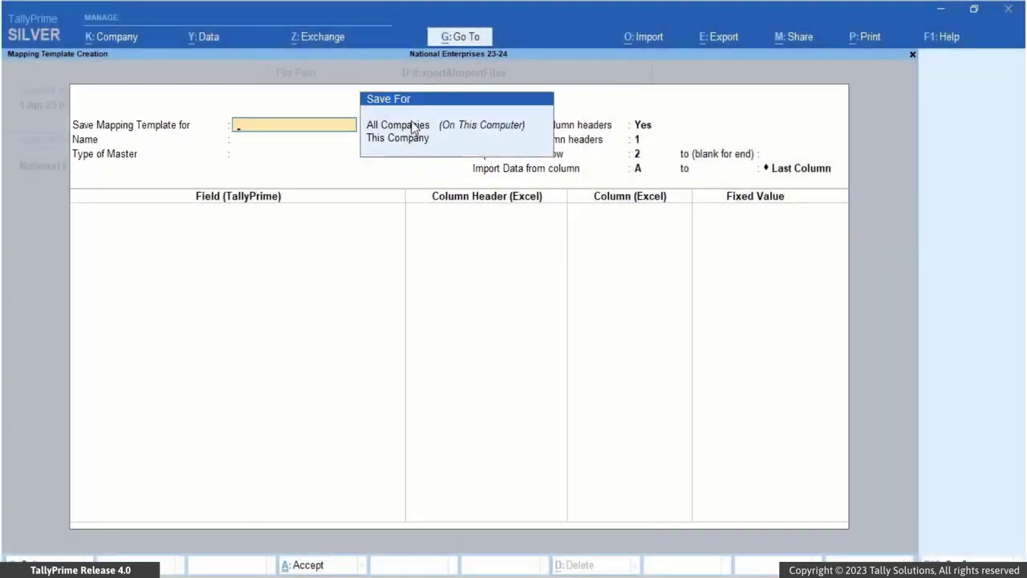
{"action": "left_click", "coordinate": [409, 126]}
{"action": "type", "text": "S"}
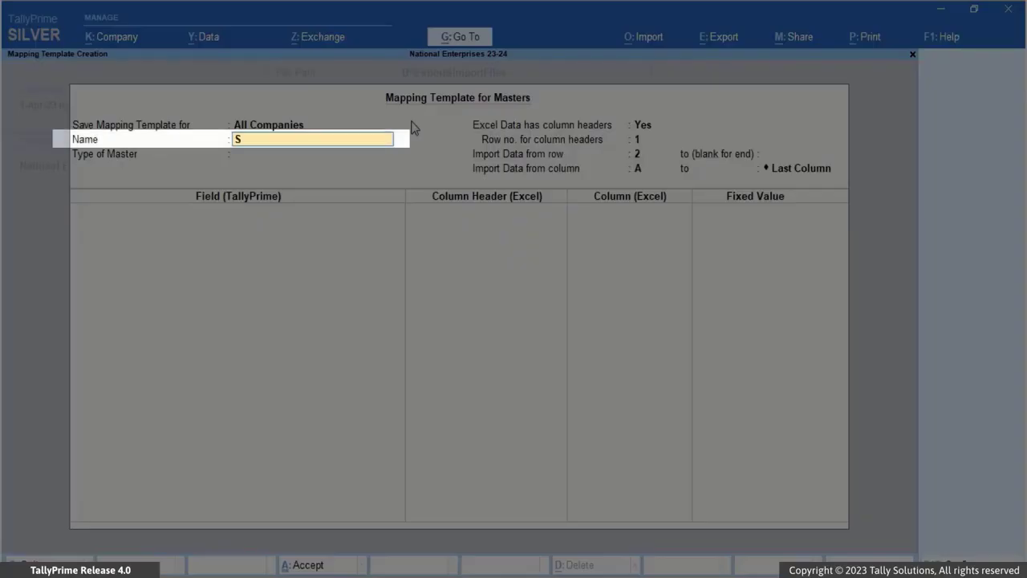
{"action": "type", "text": "tock Items"}
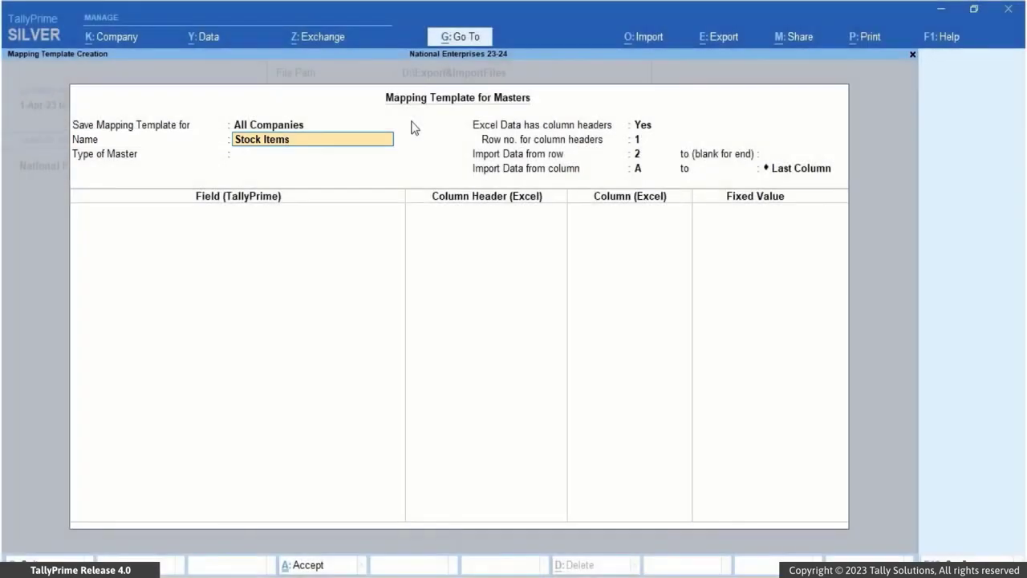
{"action": "key", "text": "Return"}
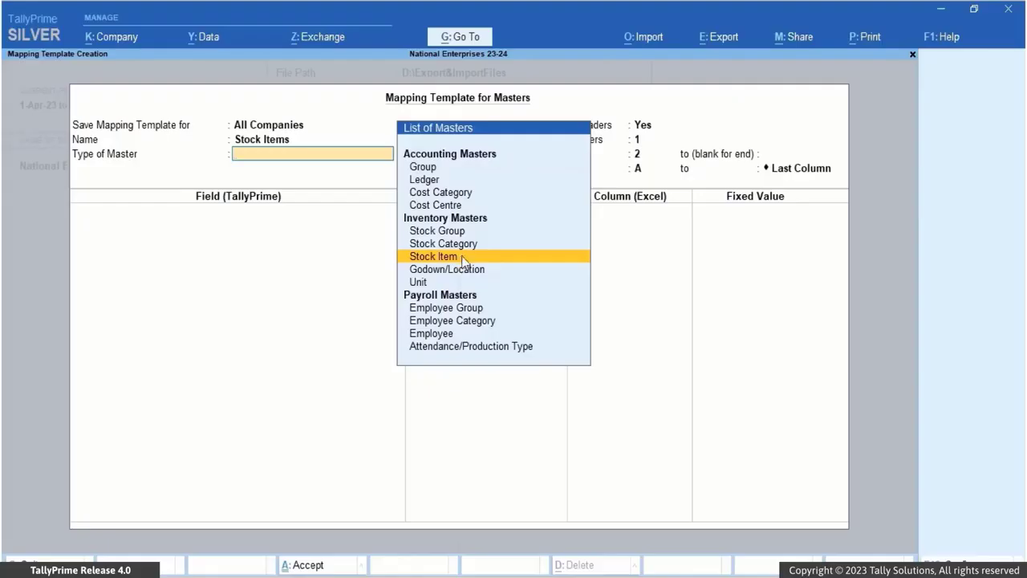
{"action": "left_click", "coordinate": [463, 259]}
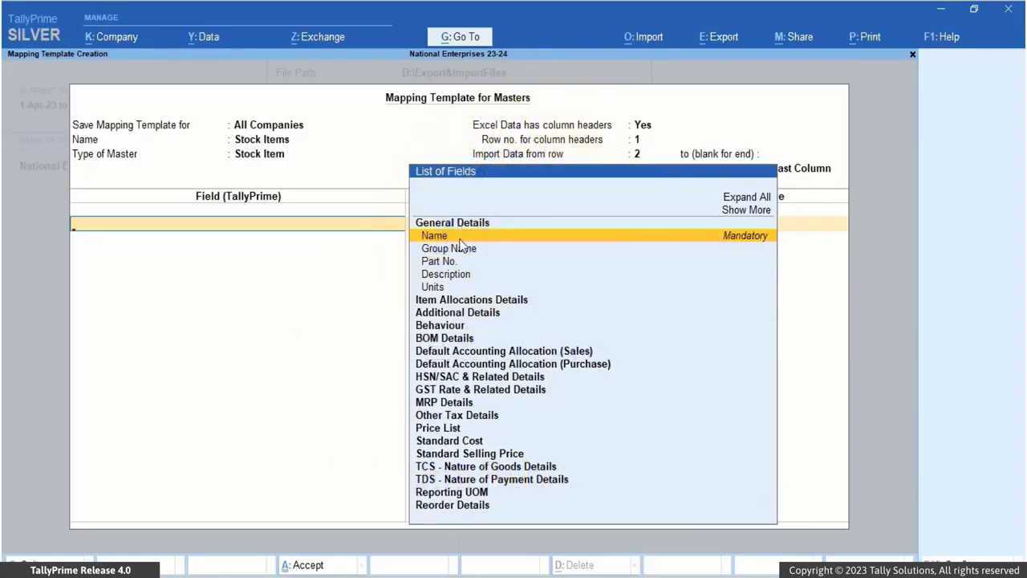
- Map the Name field to the Item Name column and the Units field to Unit of Measurement
{"action": "key", "text": "Return"}
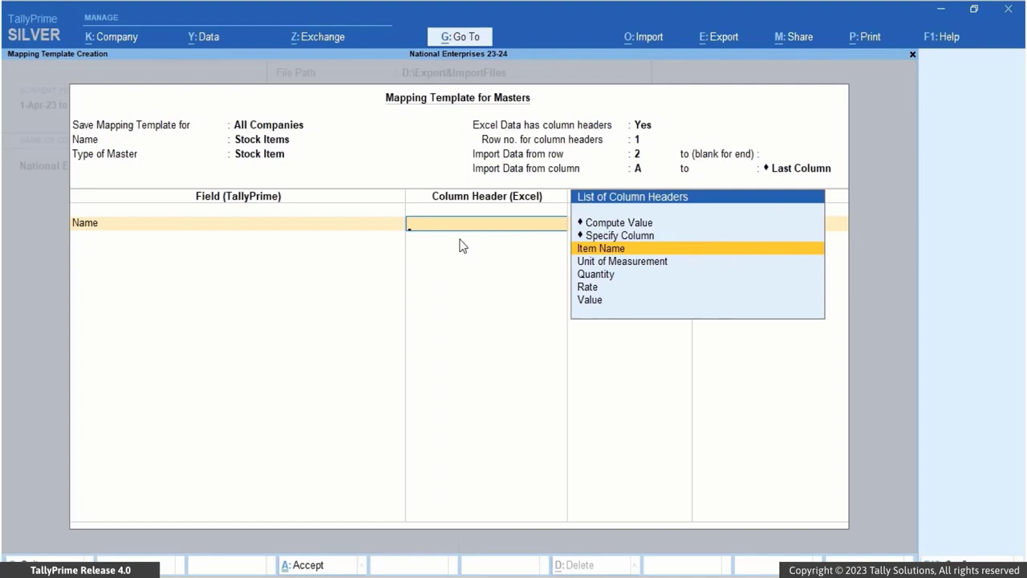
{"action": "left_click", "coordinate": [590, 250]}
{"action": "type", "text": "Uni"}
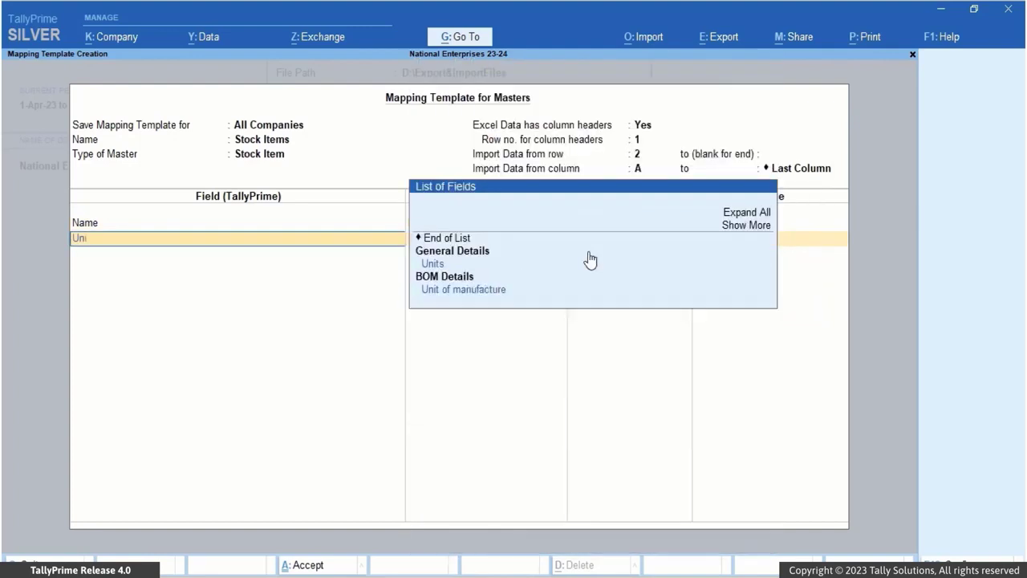
{"action": "left_click", "coordinate": [439, 265]}
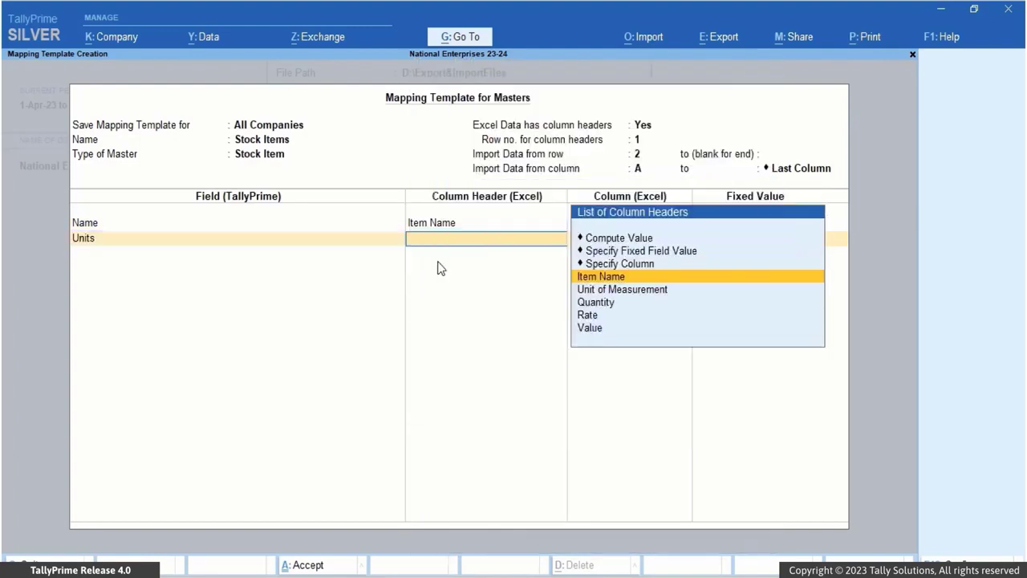
{"action": "left_click", "coordinate": [606, 293]}
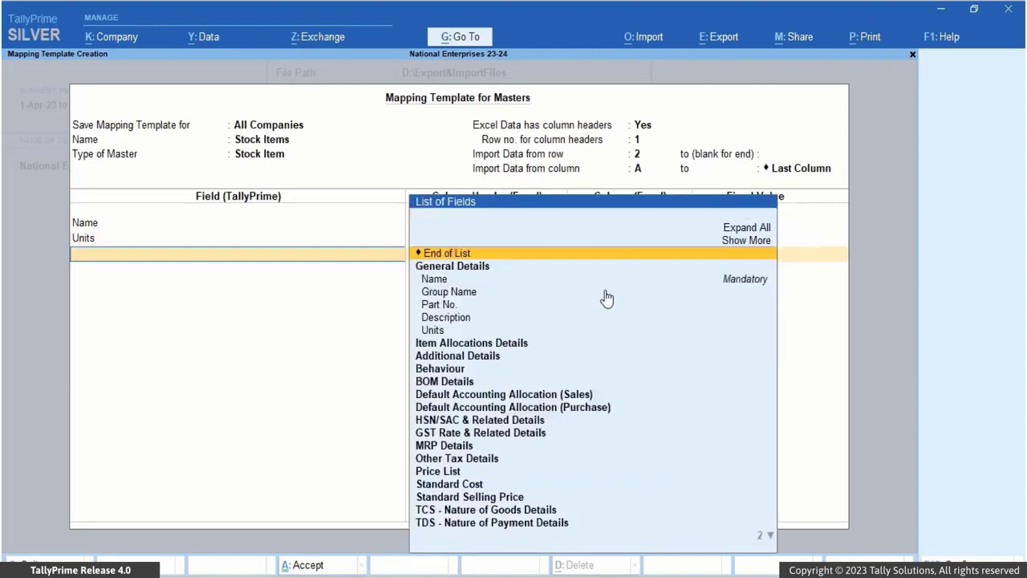
- Map Opening Balance - Quantity, Rate and Value to the Quantity, Rate and Value columns, and save the mapping template
{"action": "type", "text": "Op"}
{"action": "left_click", "coordinate": [534, 281]}
{"action": "left_click", "coordinate": [612, 304]}
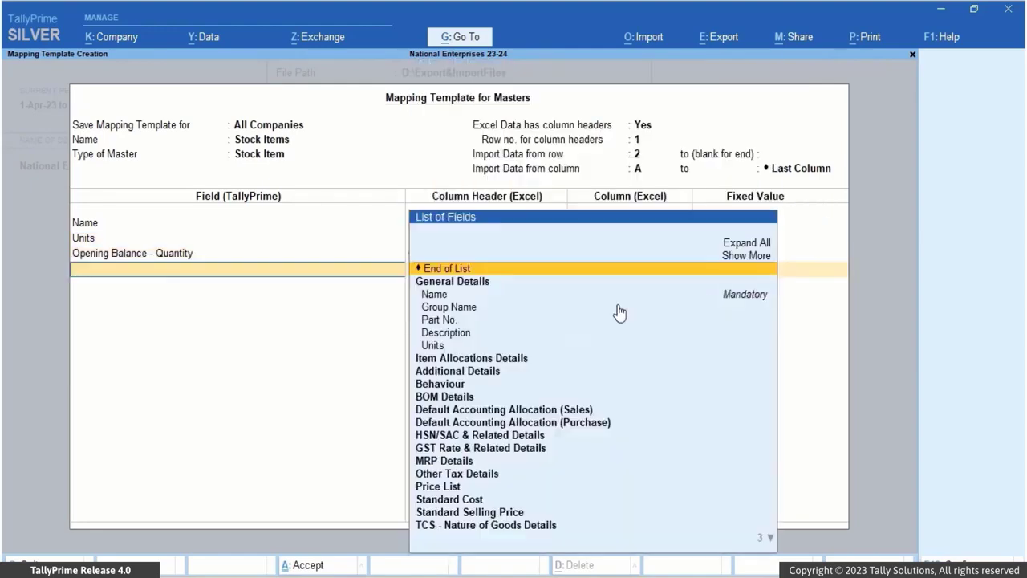
{"action": "type", "text": "Op"}
{"action": "left_click", "coordinate": [539, 310]}
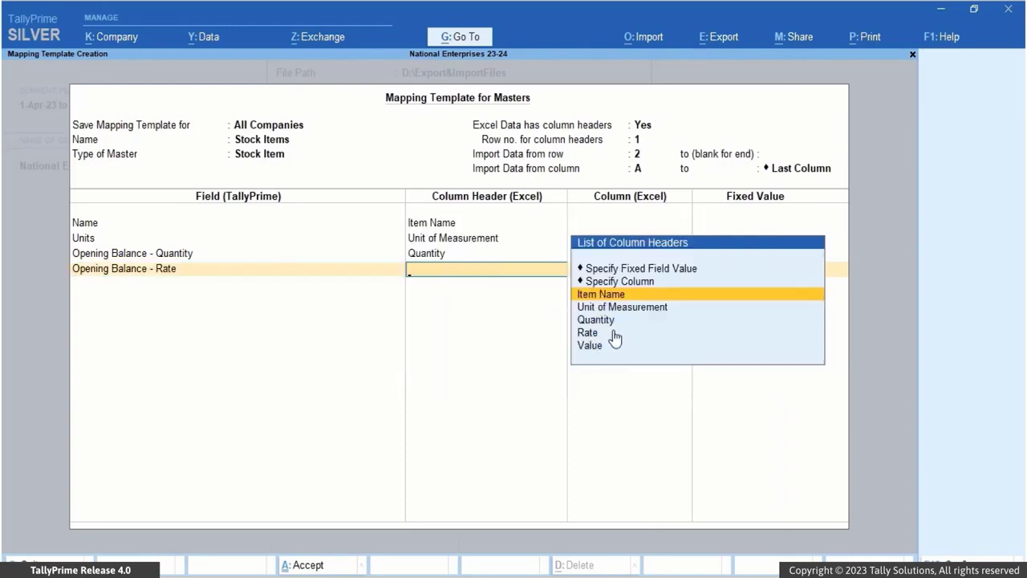
{"action": "left_click", "coordinate": [610, 331]}
{"action": "type", "text": "Op"}
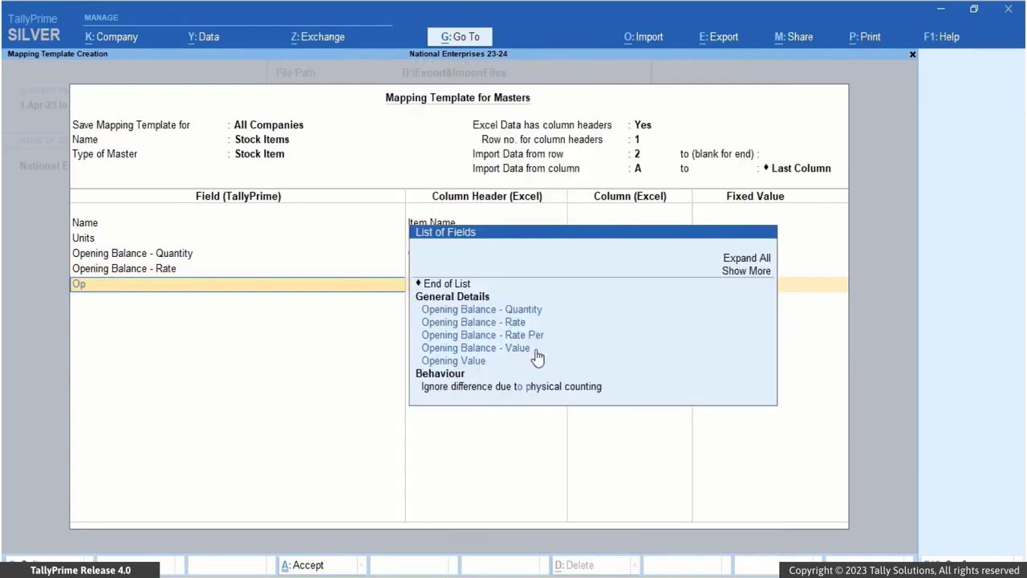
{"action": "left_click", "coordinate": [533, 349]}
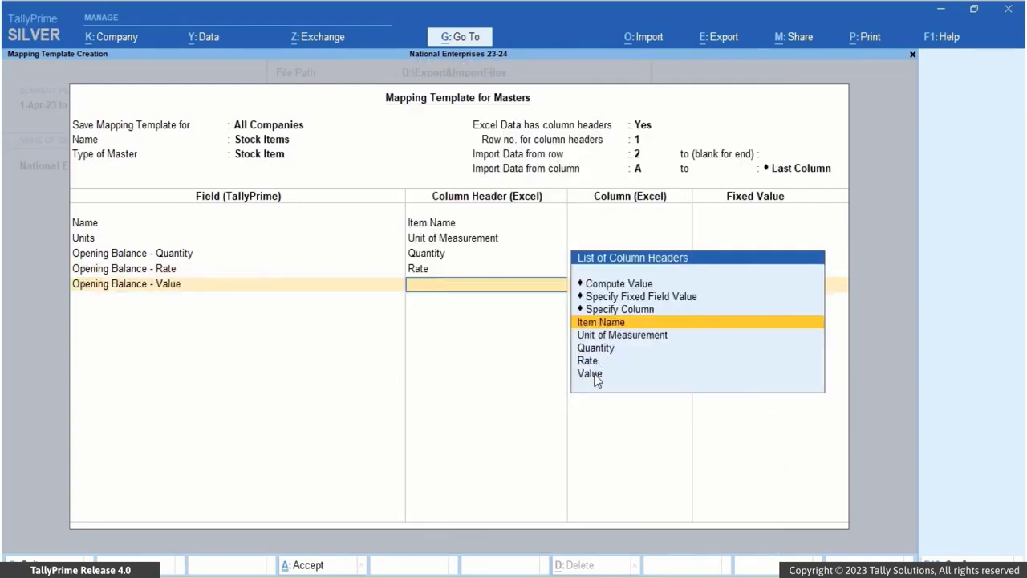
{"action": "left_click", "coordinate": [594, 374]}
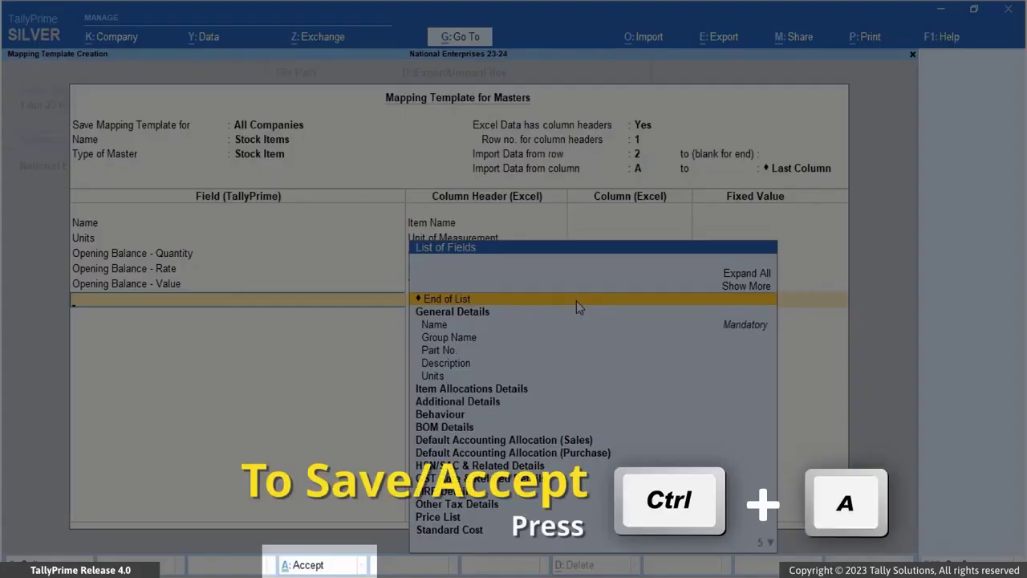
{"action": "key", "text": "ctrl+a"}
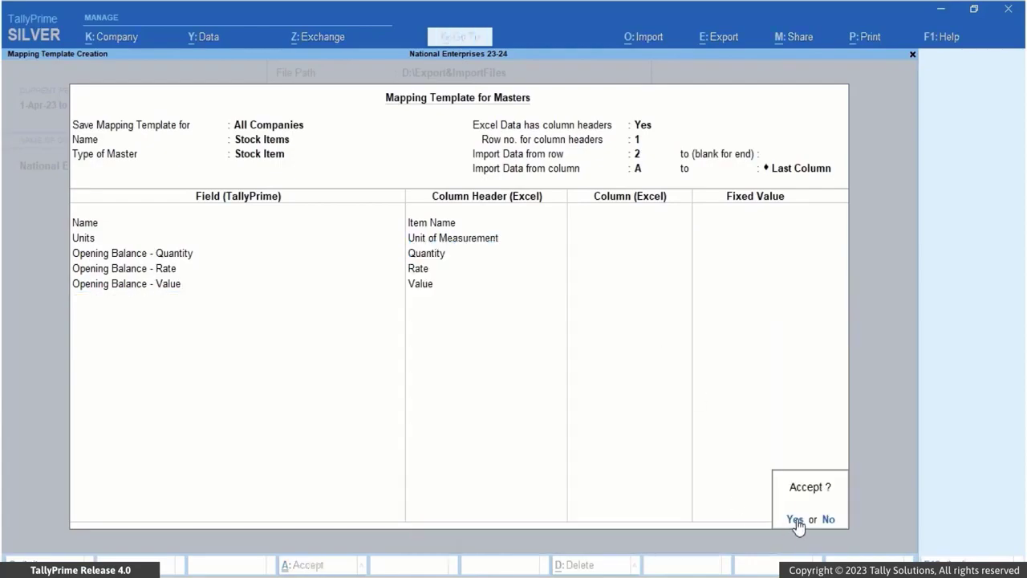
{"action": "left_click", "coordinate": [794, 520]}
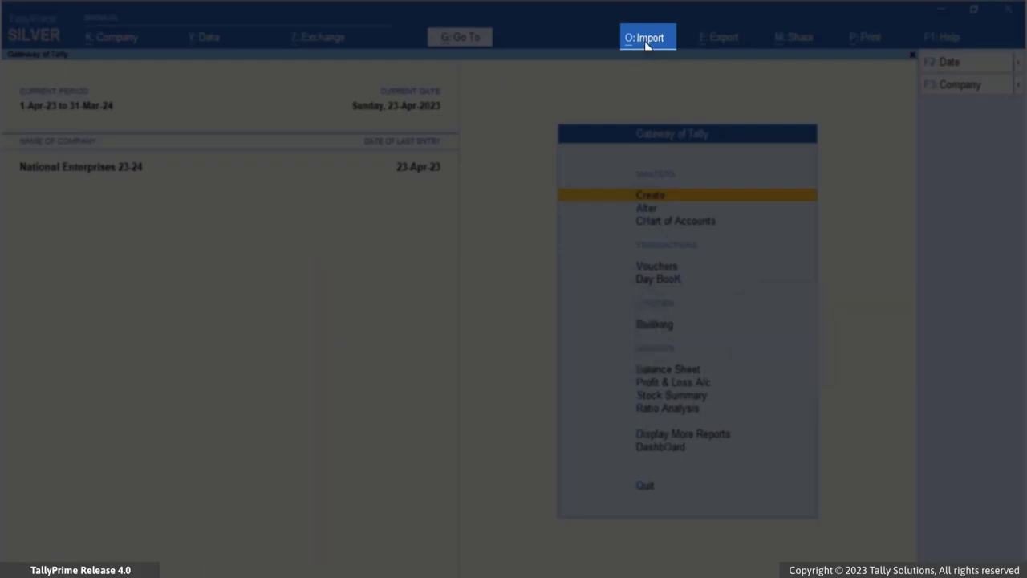
- Start a masters import in Excel (Spreadsheet) format from Sheet1 of Item List.xlsx
{"action": "left_click", "coordinate": [647, 40]}
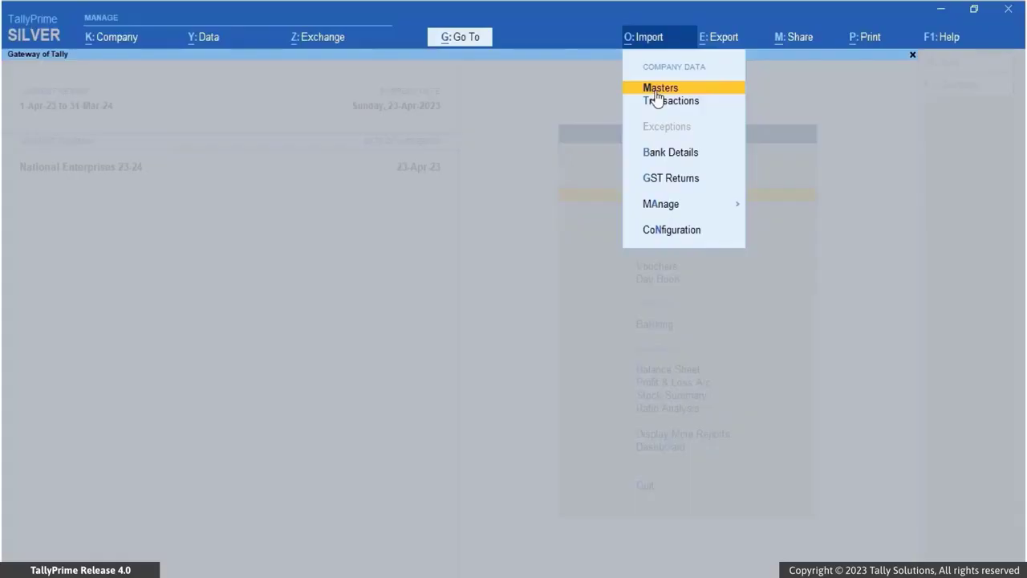
{"action": "left_click", "coordinate": [655, 90]}
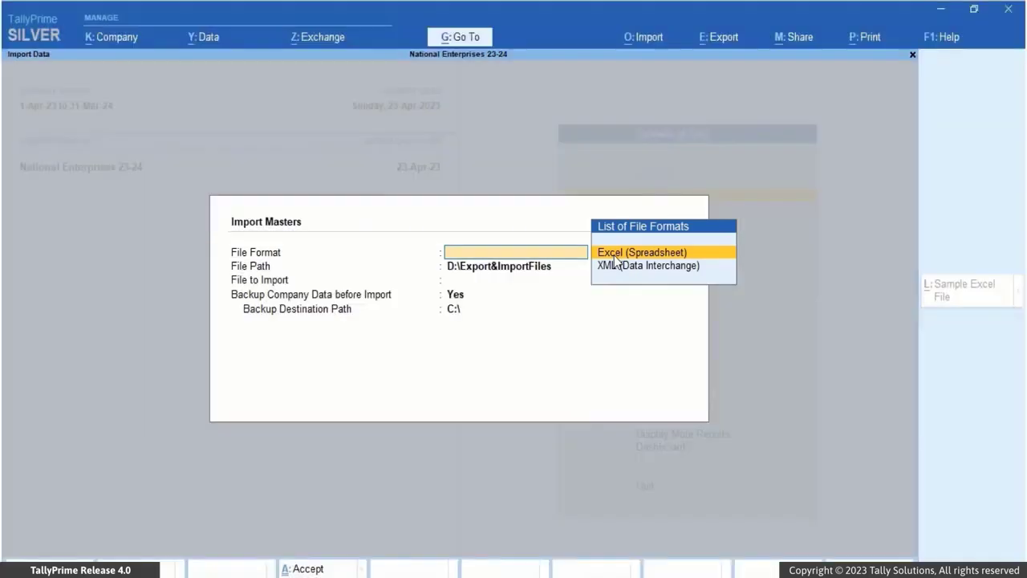
{"action": "left_click", "coordinate": [614, 255]}
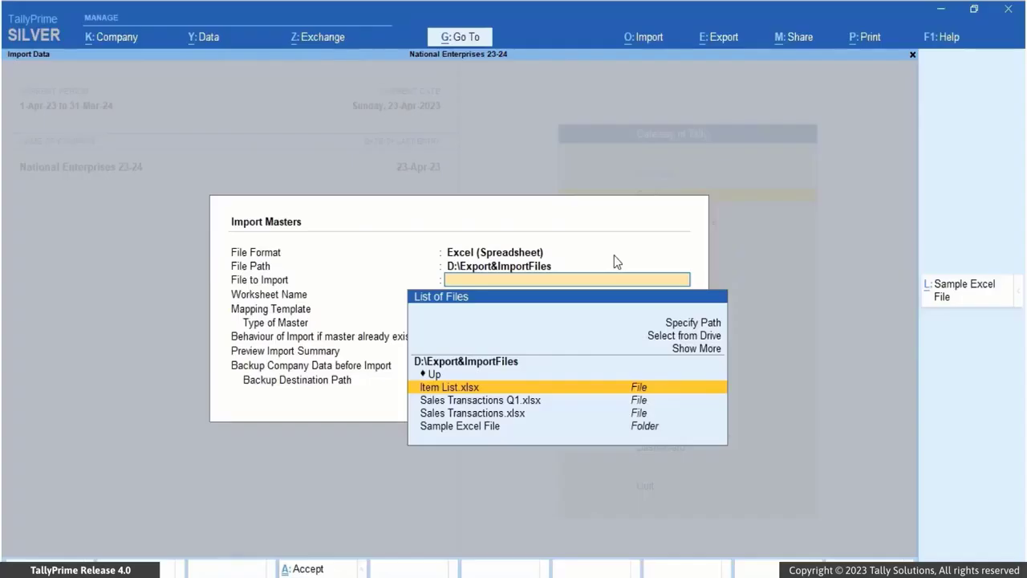
{"action": "key", "text": "Return"}
{"action": "left_click", "coordinate": [530, 390]}
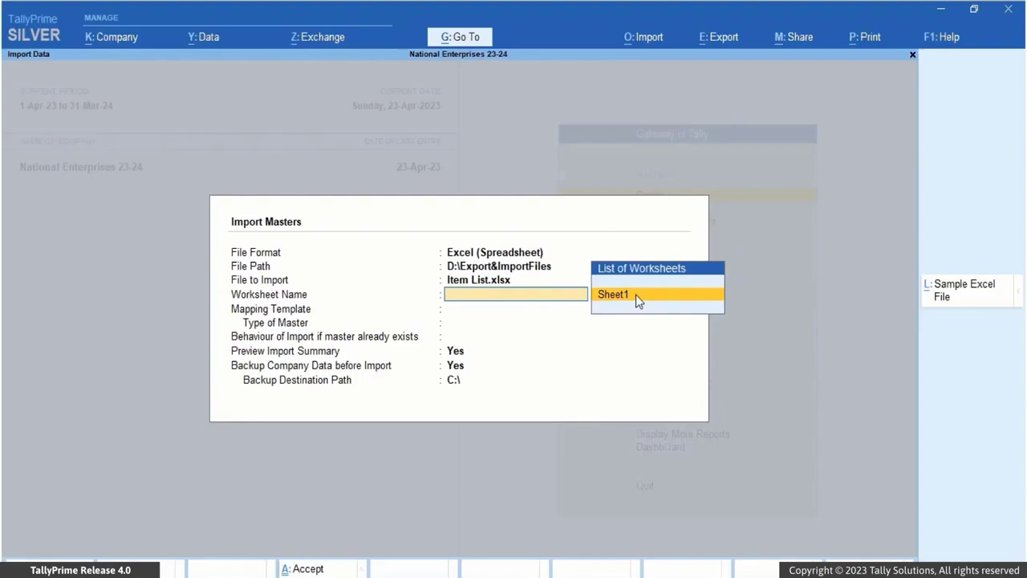
{"action": "left_click", "coordinate": [636, 294]}
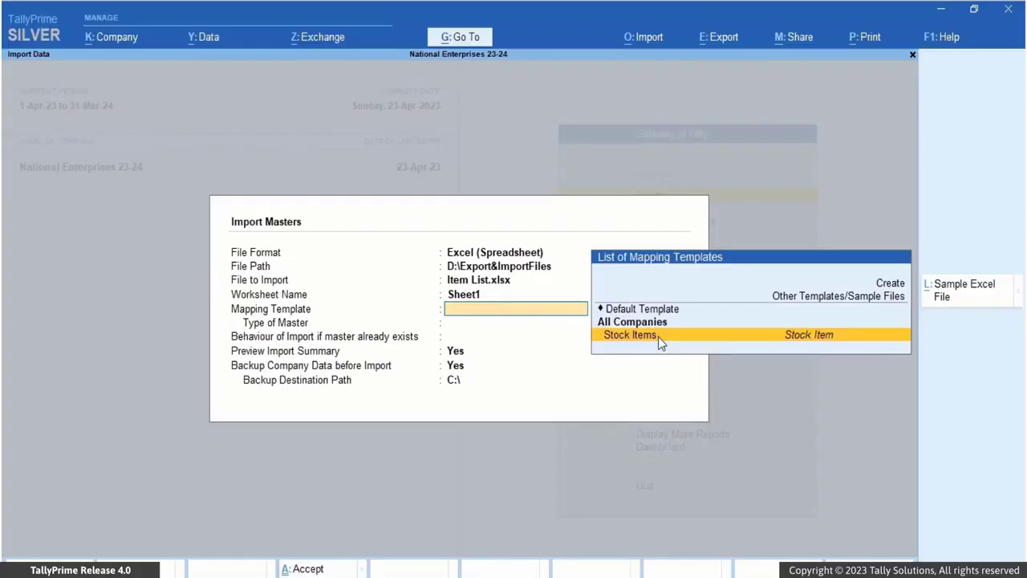
- Apply the Stock Items mapping template to the import and set the behaviour for existing masters to Ignore Duplicates
{"action": "left_click", "coordinate": [658, 337]}
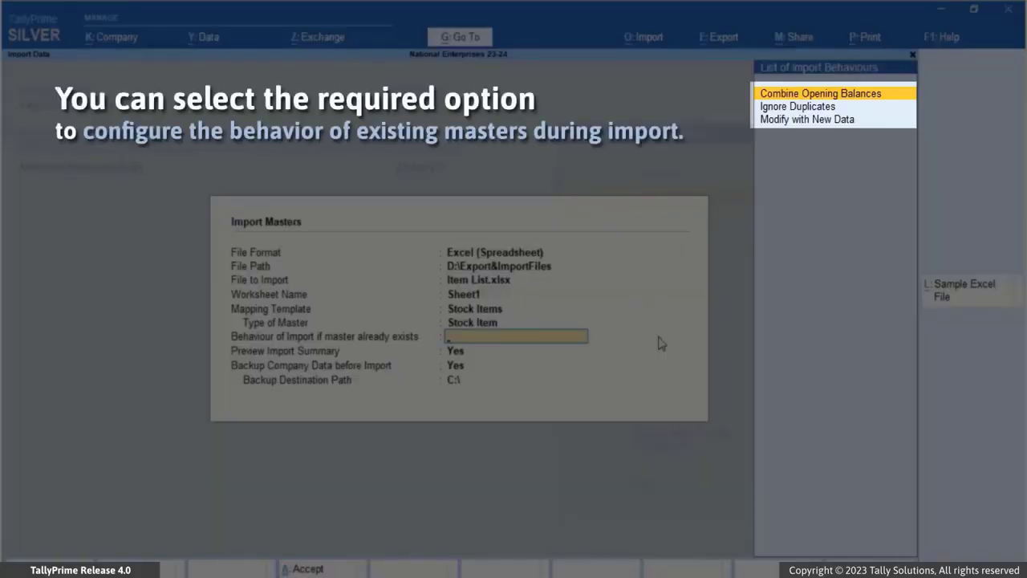
{"action": "left_click", "coordinate": [805, 113]}
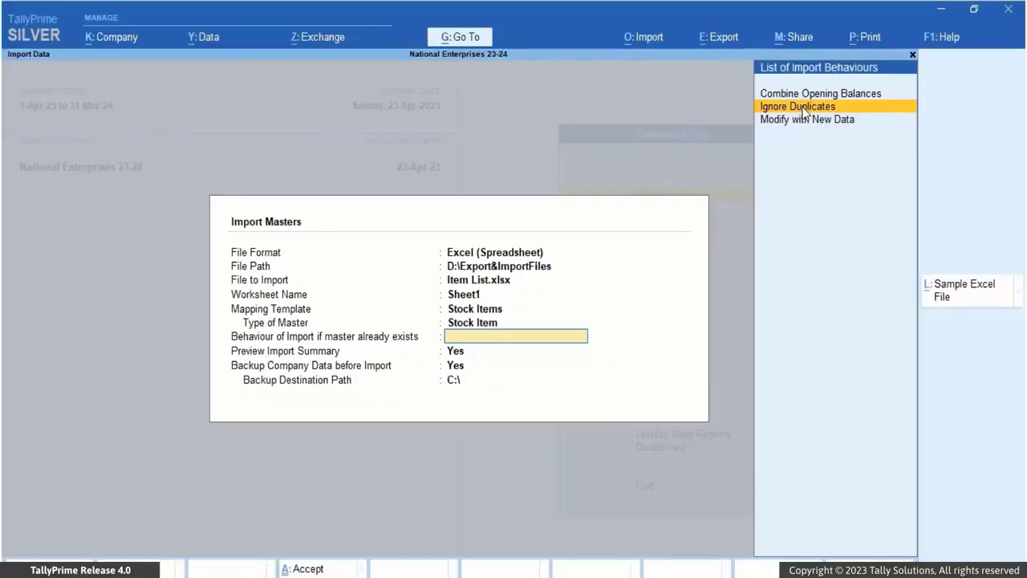
{"action": "left_click", "coordinate": [802, 107]}
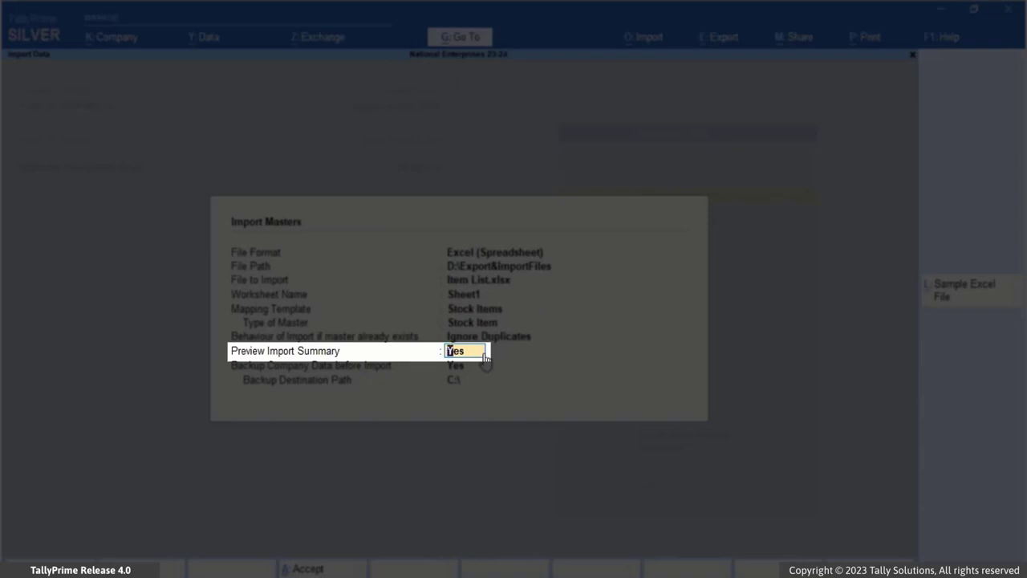
- Keep the import preview and pre-import company backup set to Yes, and choose D:\ as the backup destination path
{"action": "key", "text": "Return"}
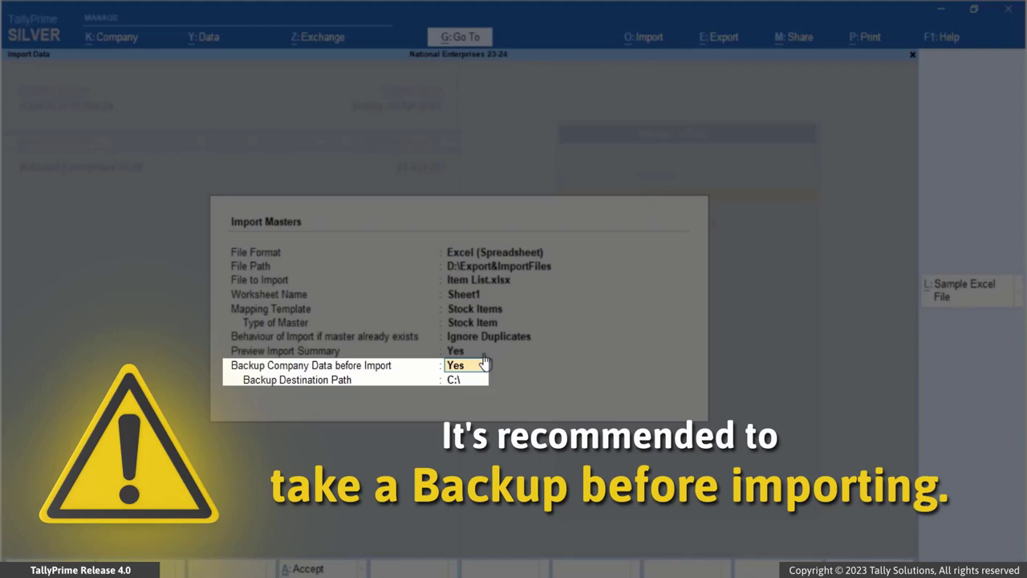
{"action": "key", "text": "Return"}
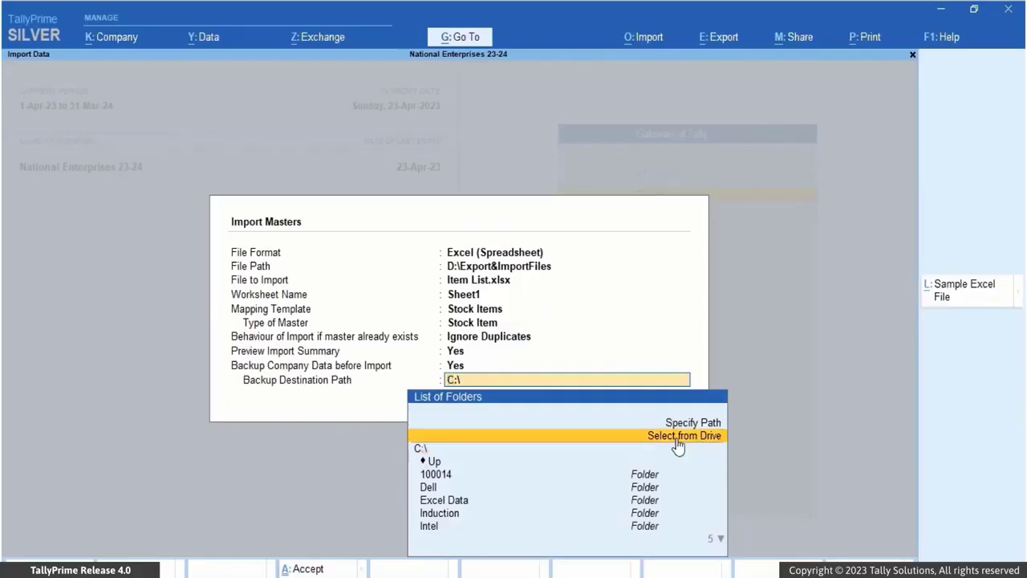
{"action": "left_click", "coordinate": [677, 439]}
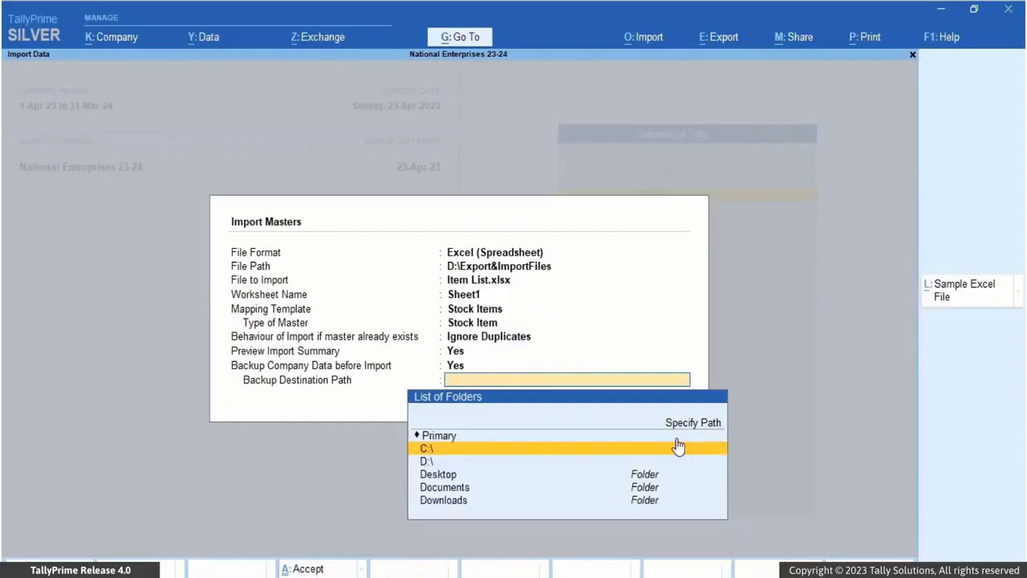
{"action": "left_click", "coordinate": [430, 462]}
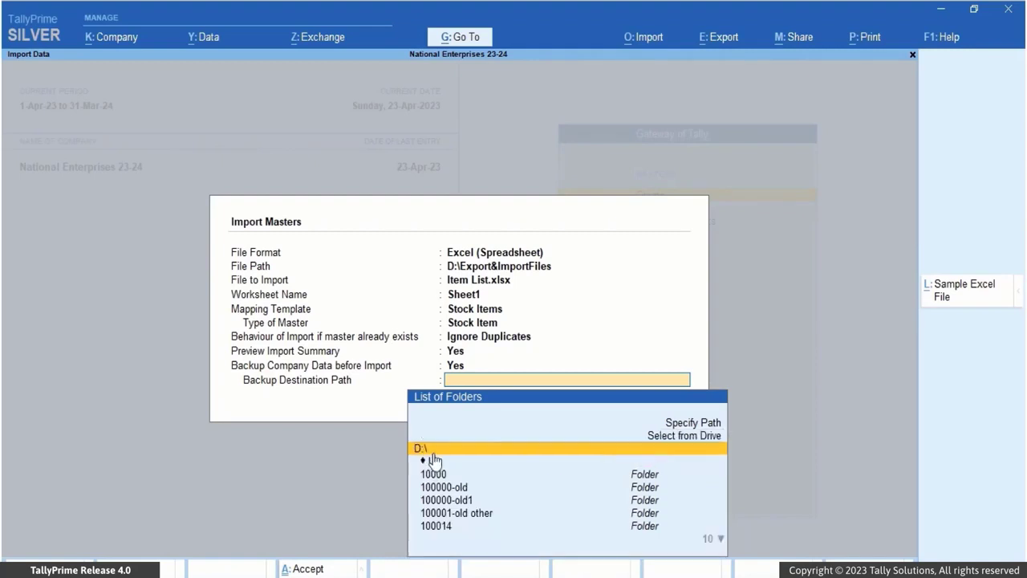
{"action": "left_click", "coordinate": [432, 454]}
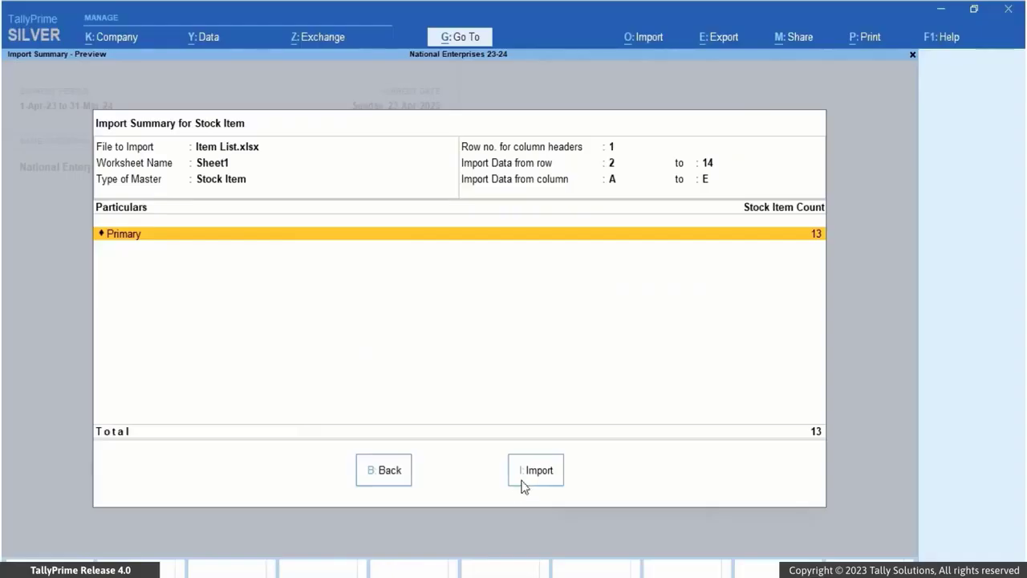
- Import the stock items from the preview summary, and open the Stock Items list in the Chart of Accounts
{"action": "left_click", "coordinate": [522, 482]}
{"action": "left_click", "coordinate": [443, 370]}
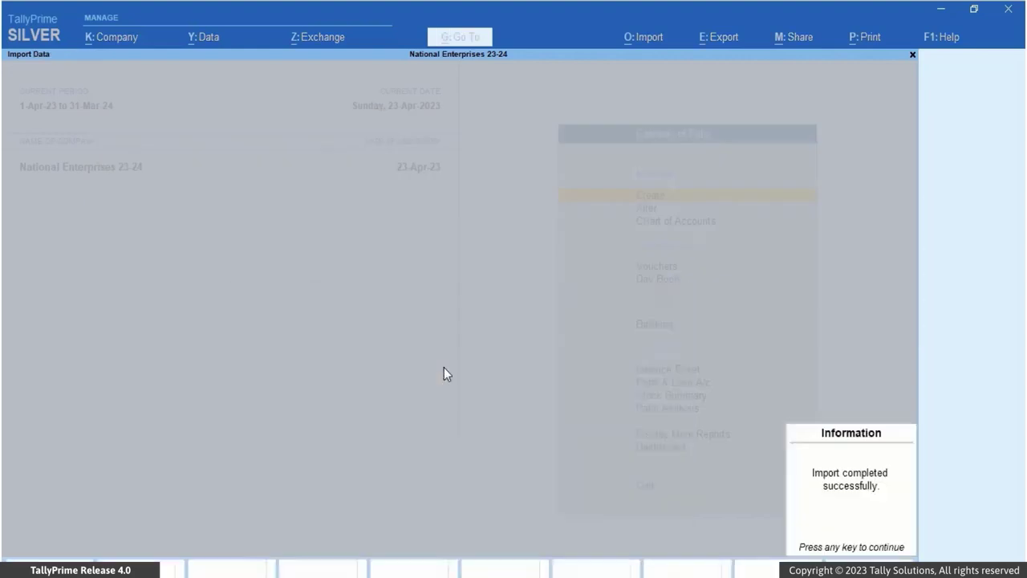
{"action": "left_click", "coordinate": [800, 552]}
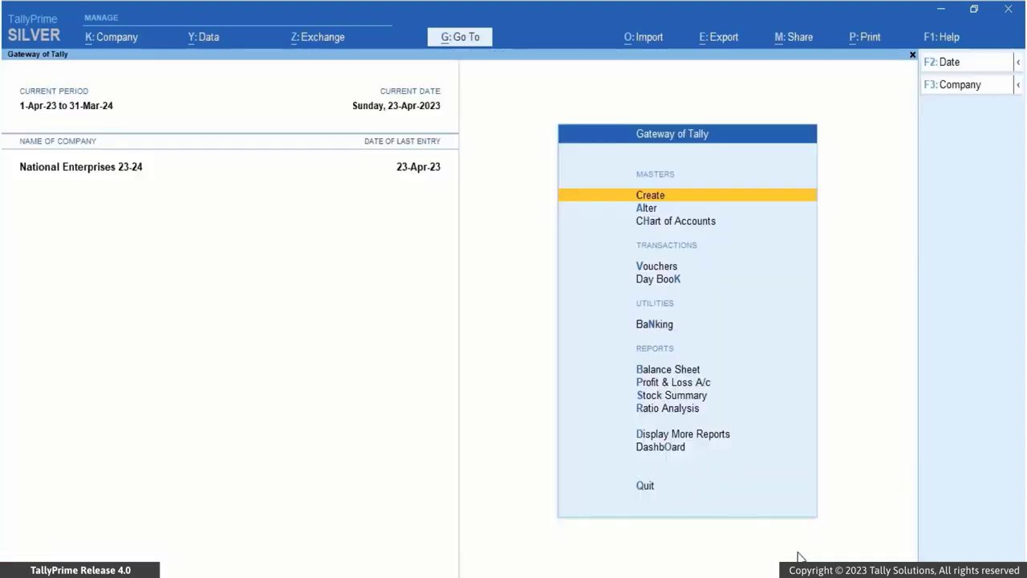
{"action": "left_click", "coordinate": [677, 223]}
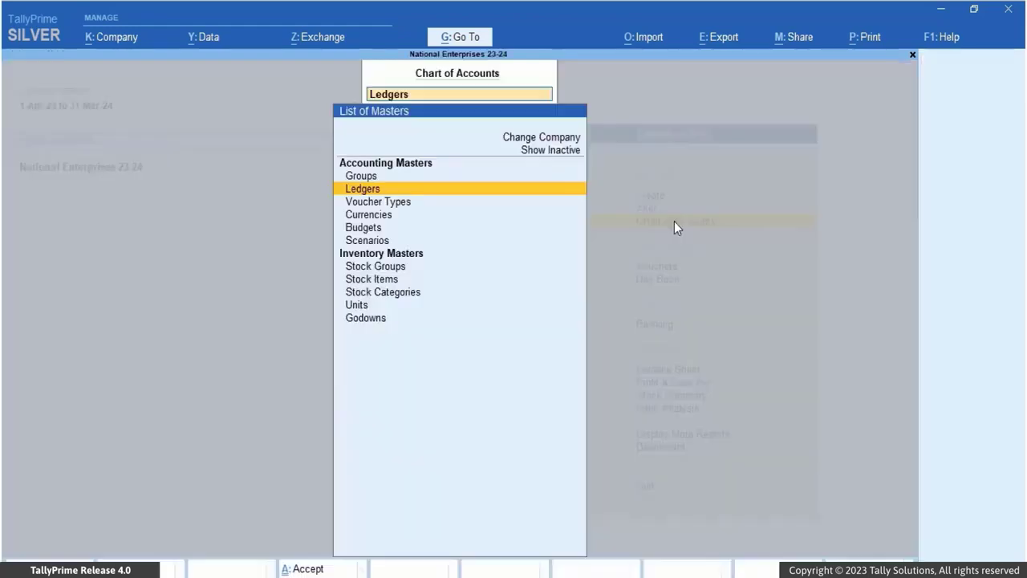
{"action": "left_click", "coordinate": [376, 287]}
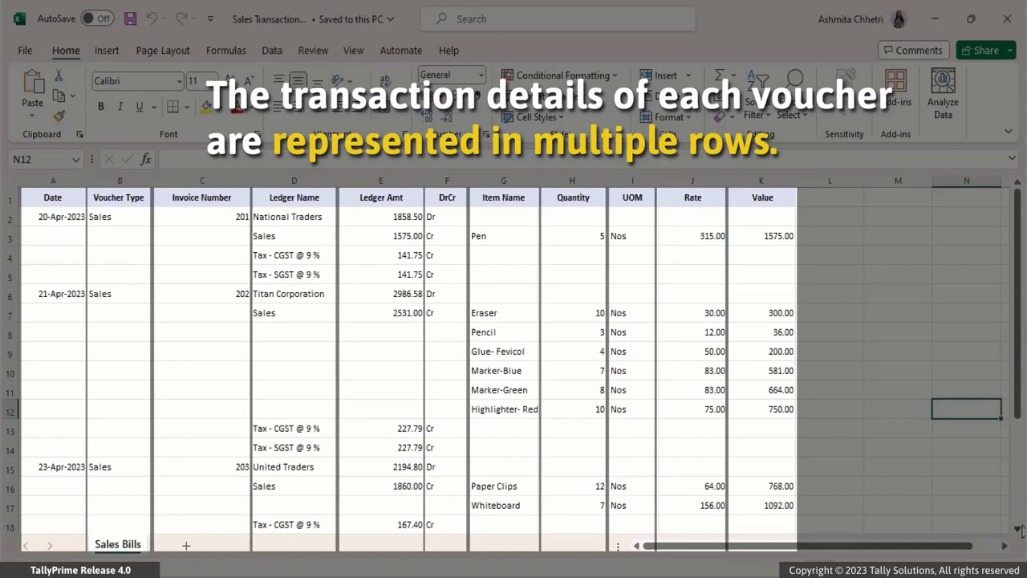
- Examine how the voucher details are laid out across the rows of the Sales Bills worksheet in Excel
{"action": "scroll", "coordinate": [1020, 530], "scroll_direction": "down", "scroll_amount": 3}
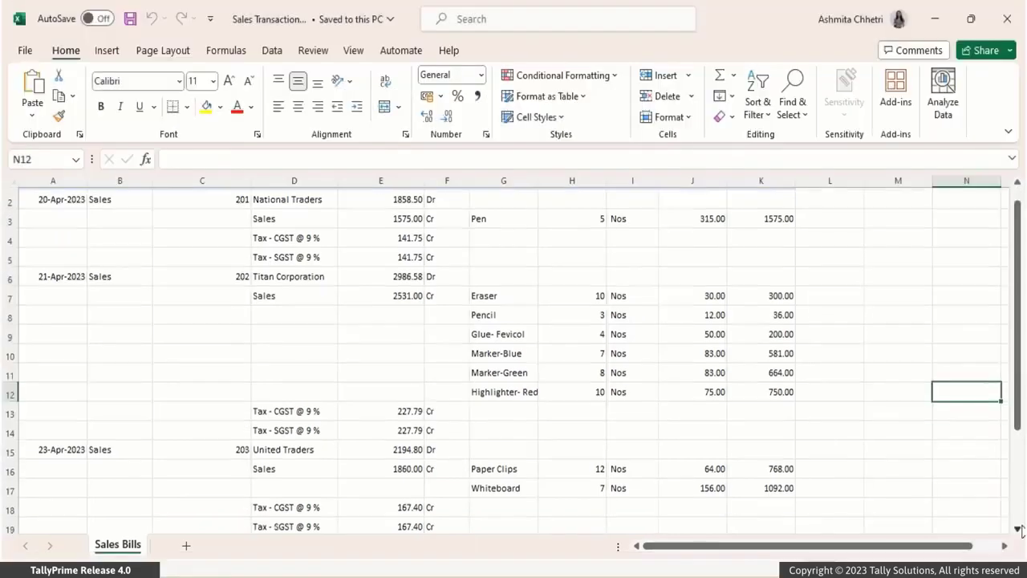
{"action": "scroll", "coordinate": [1021, 530], "scroll_direction": "down", "scroll_amount": 1}
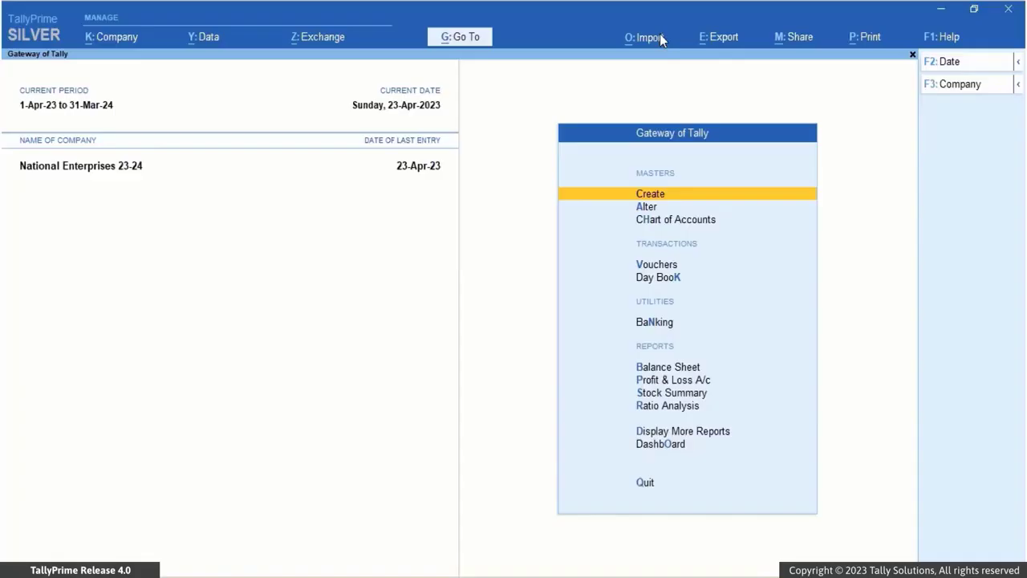
- In TallyPrime, create a transactions mapping template named Sales Q1 for Accounting Vouchers from the Sales Bills worksheet of Sales Transactions Q1.xlsx
{"action": "left_click", "coordinate": [660, 36]}
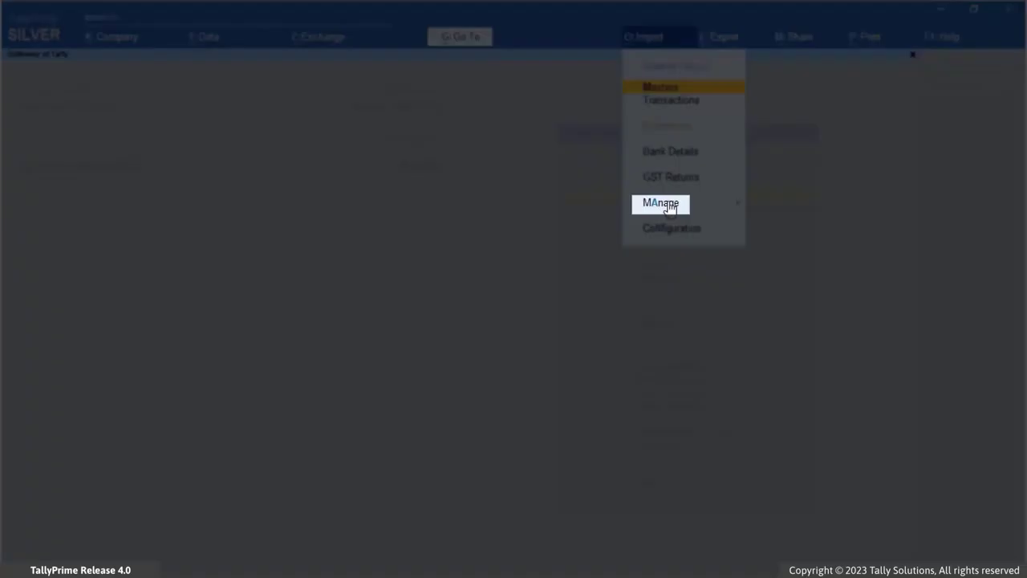
{"action": "left_click", "coordinate": [670, 206]}
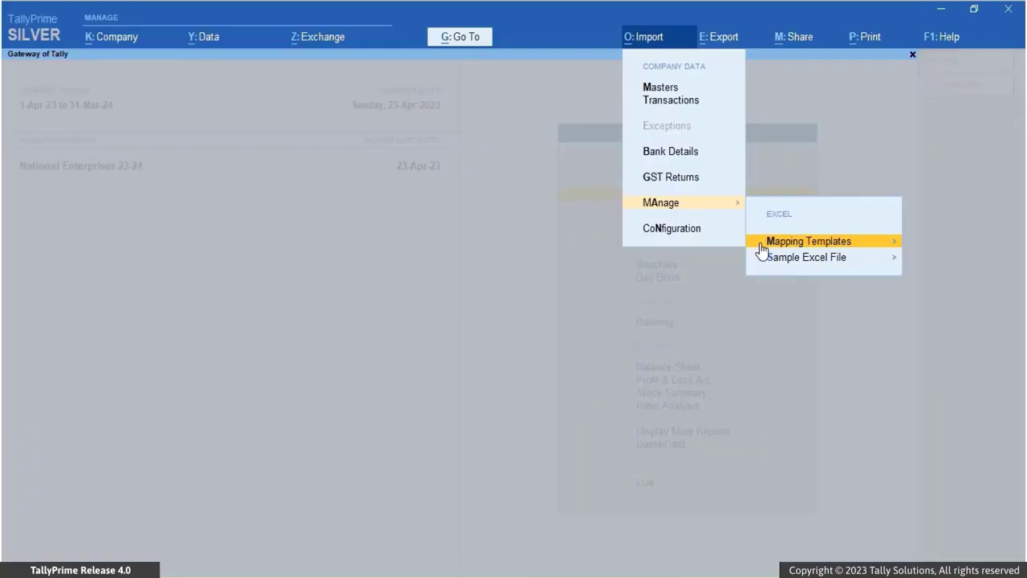
{"action": "left_click", "coordinate": [763, 255]}
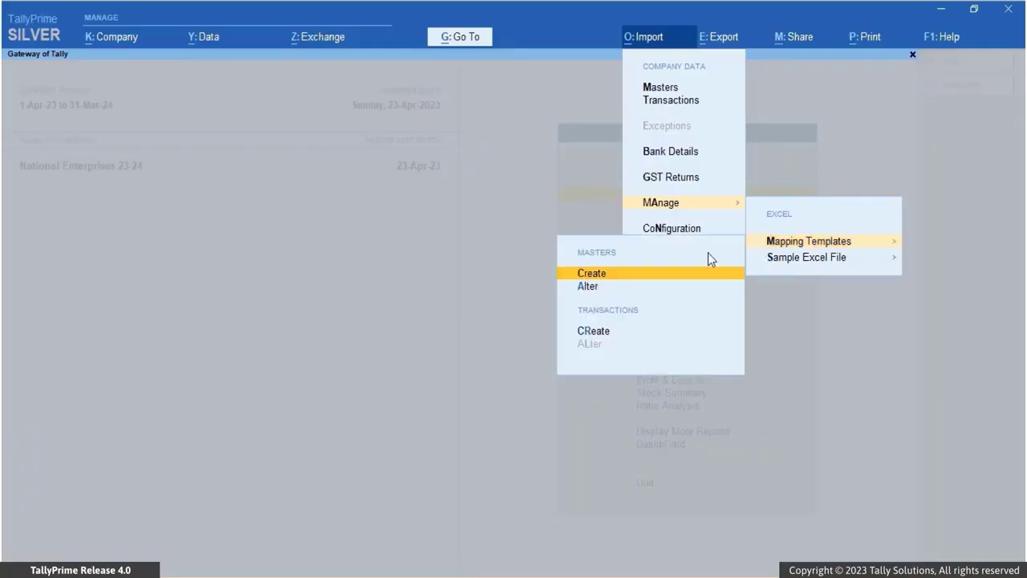
{"action": "left_click", "coordinate": [604, 334]}
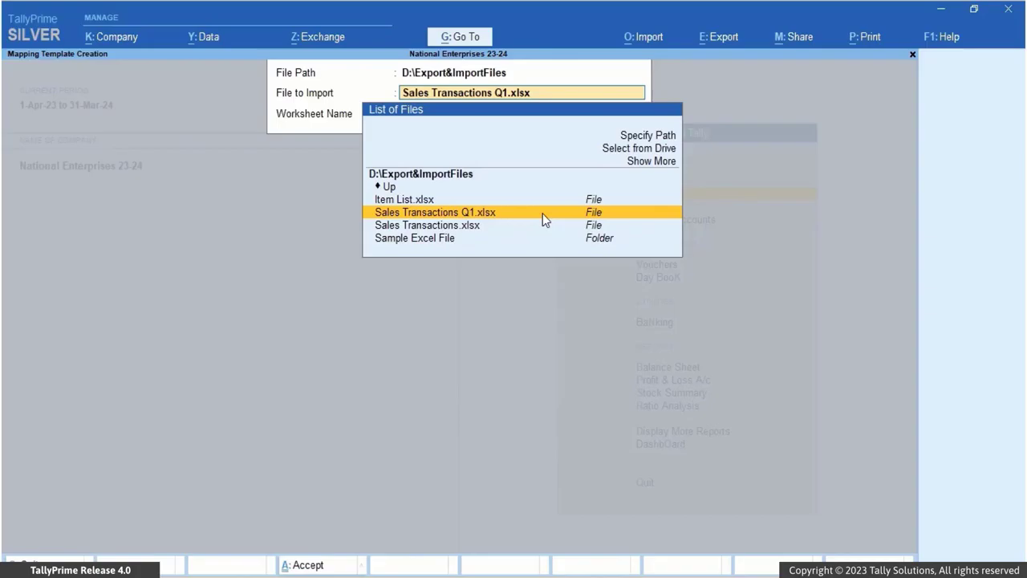
{"action": "left_click", "coordinate": [543, 215]}
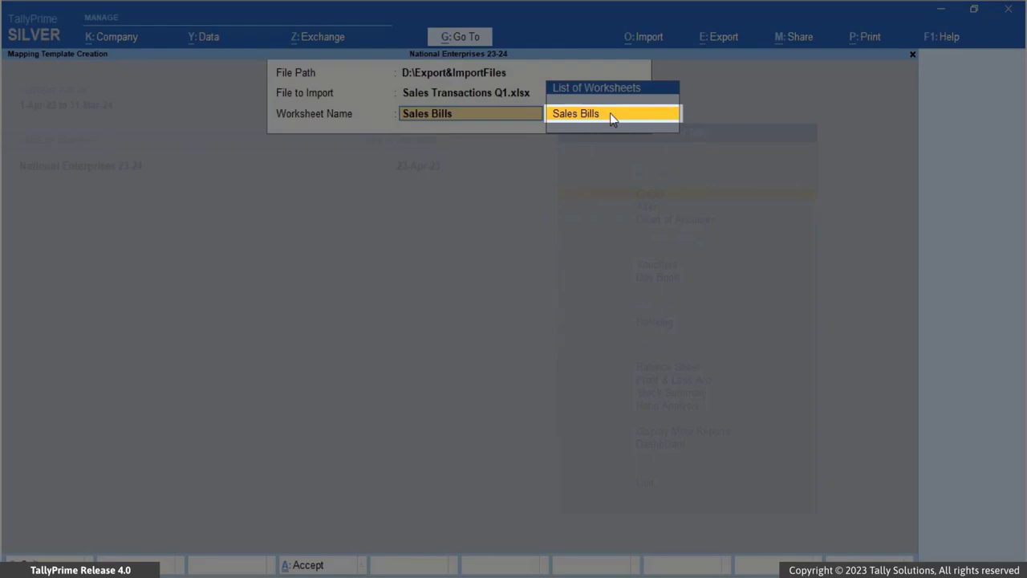
{"action": "left_click", "coordinate": [612, 119]}
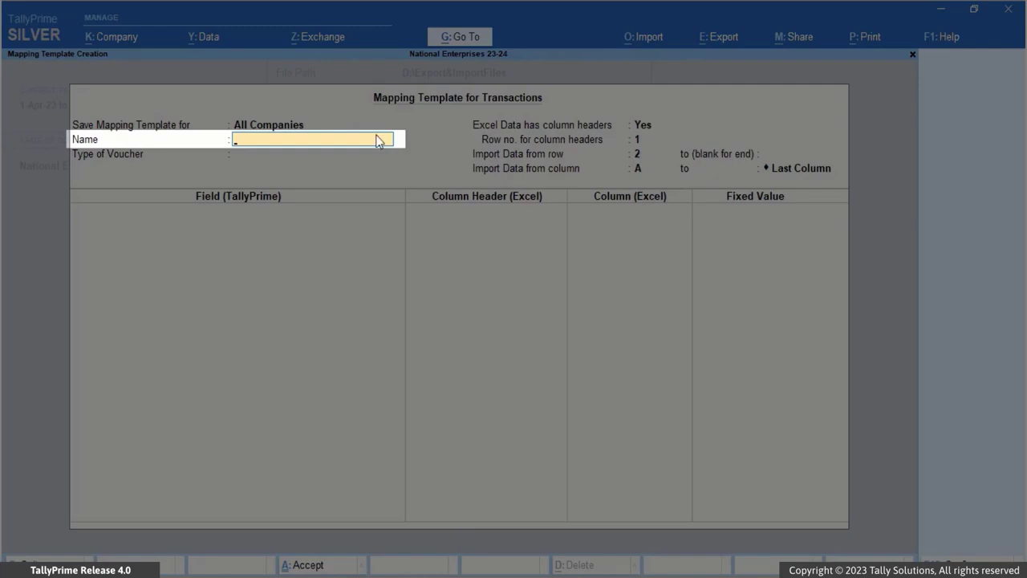
{"action": "type", "text": "Sales Q1"}
{"action": "key", "text": "Return"}
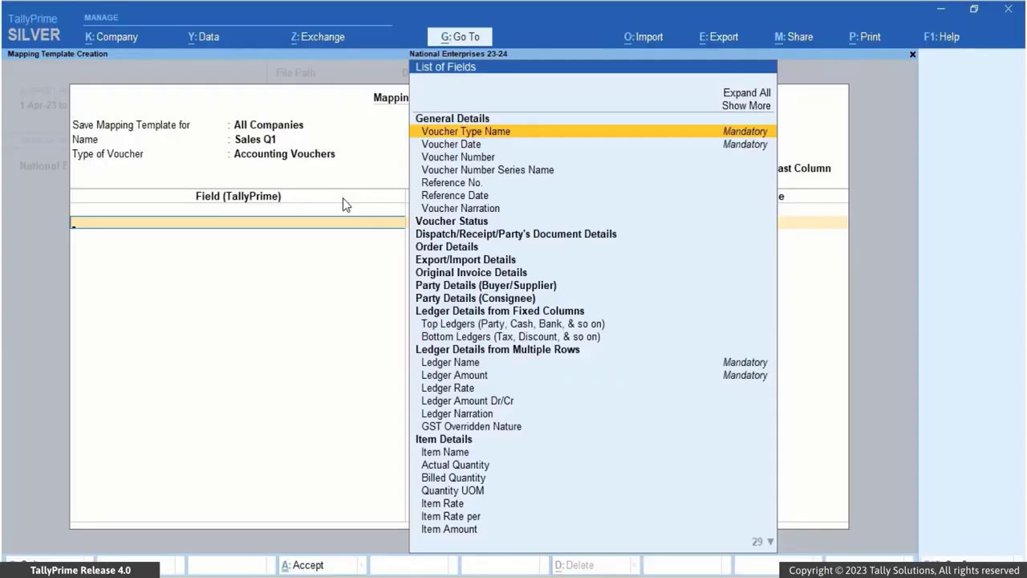
- Map Voucher Type Name to the Voucher Type column, Voucher Date to Date, and Voucher Number to Invoice Number
{"action": "left_click", "coordinate": [504, 135]}
{"action": "left_click", "coordinate": [634, 275]}
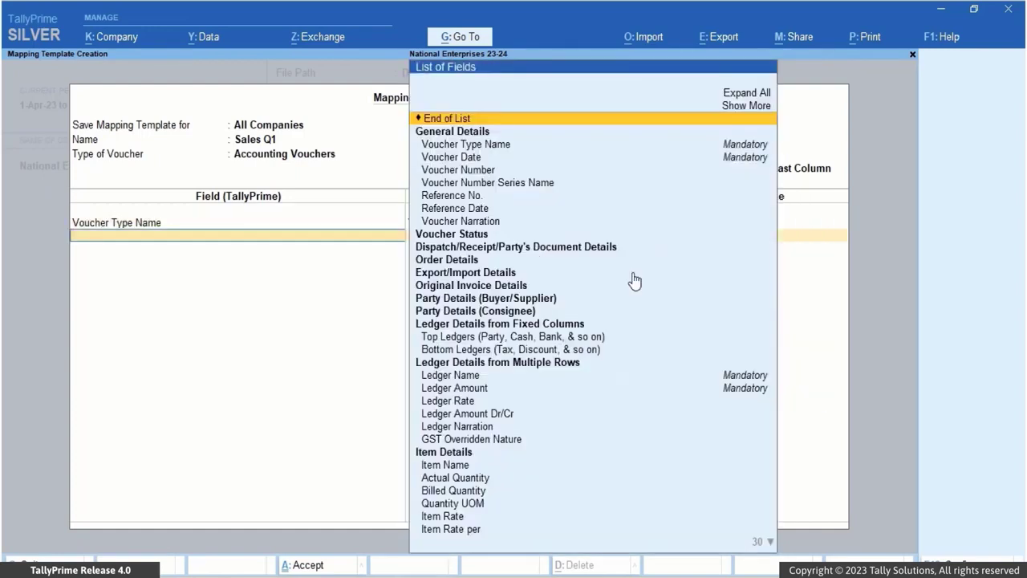
{"action": "left_click", "coordinate": [485, 157]}
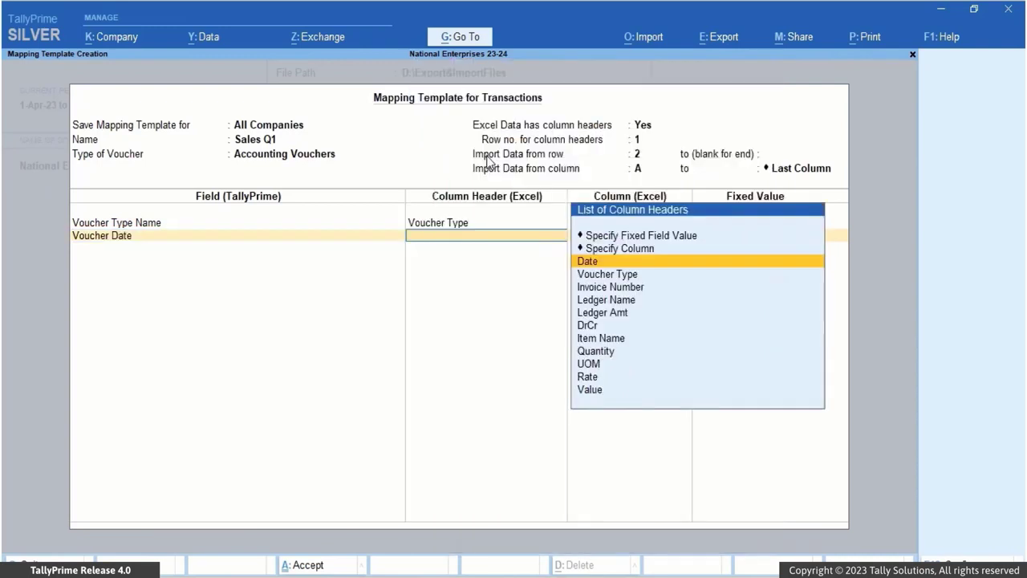
{"action": "left_click", "coordinate": [606, 262]}
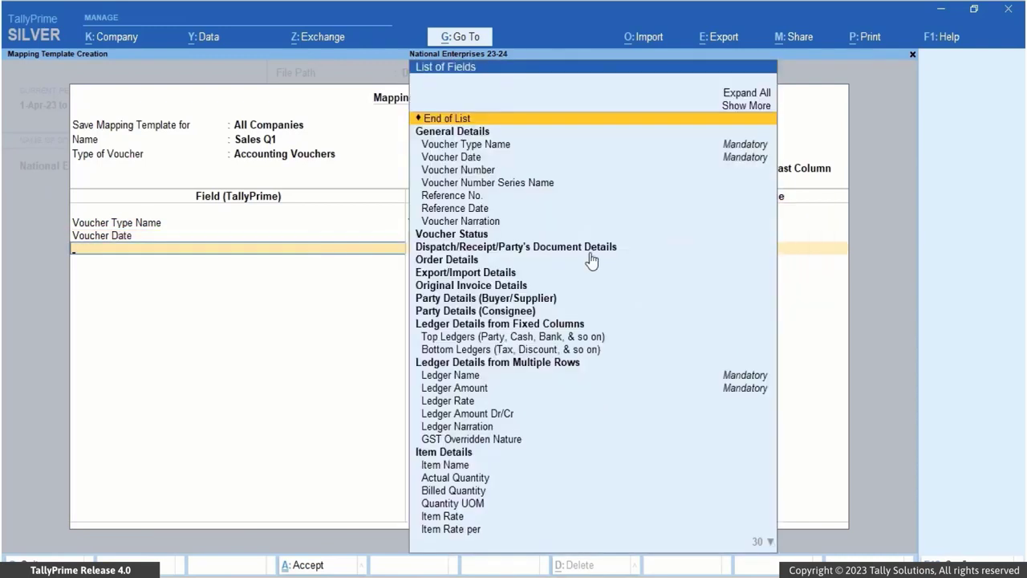
{"action": "left_click", "coordinate": [504, 171]}
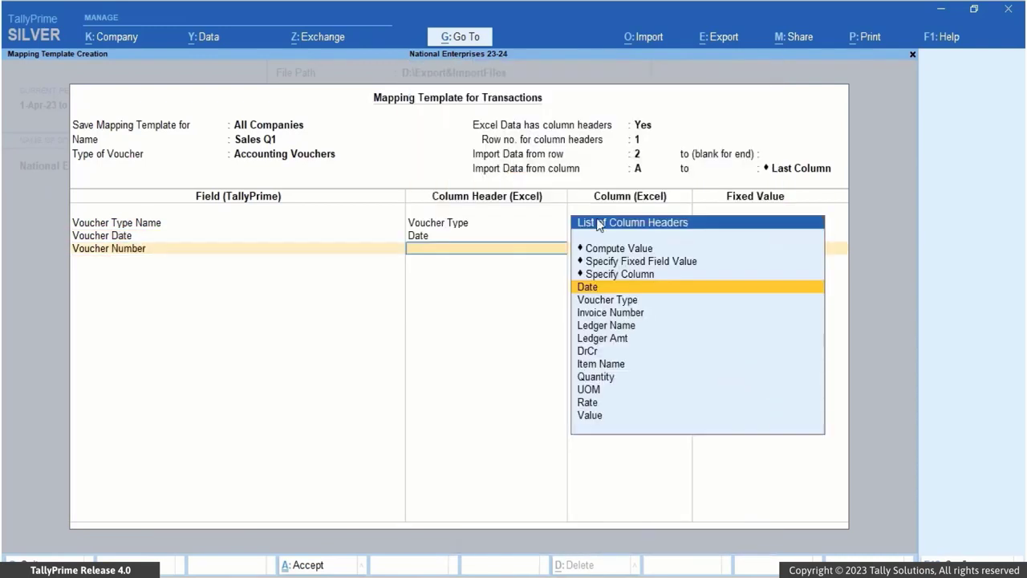
{"action": "left_click", "coordinate": [632, 313]}
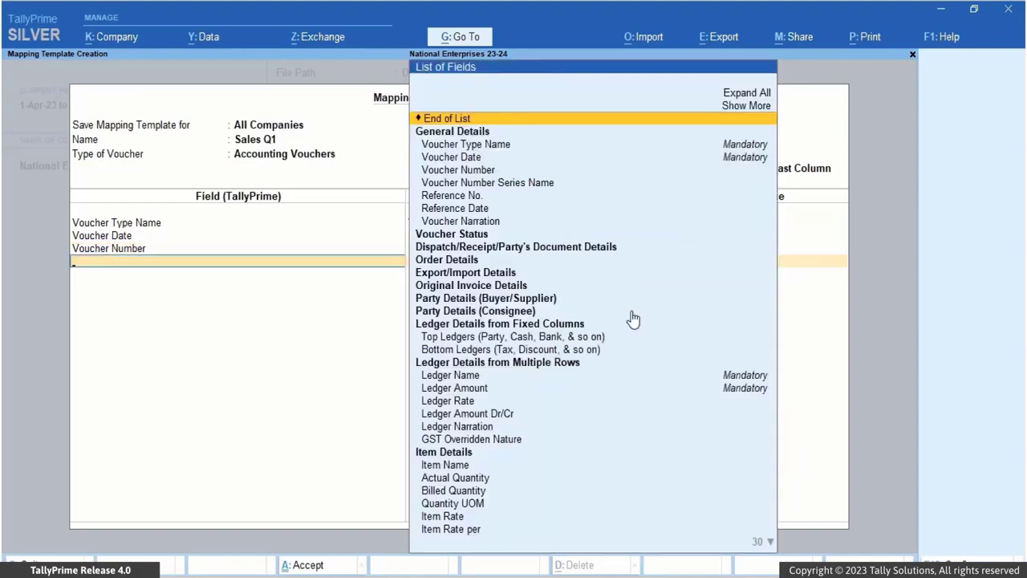
- Map Ledger Name to the Ledger Name column, Ledger Amount to Ledger Amt, and Ledger Amount Dr/Cr to DrCr
{"action": "type", "text": "Ledge"}
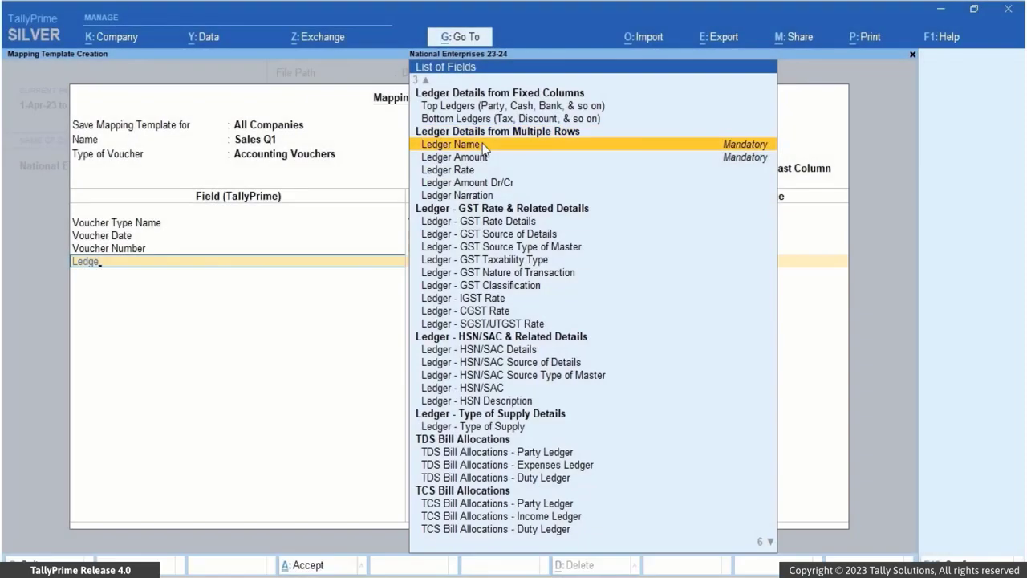
{"action": "left_click", "coordinate": [483, 147]}
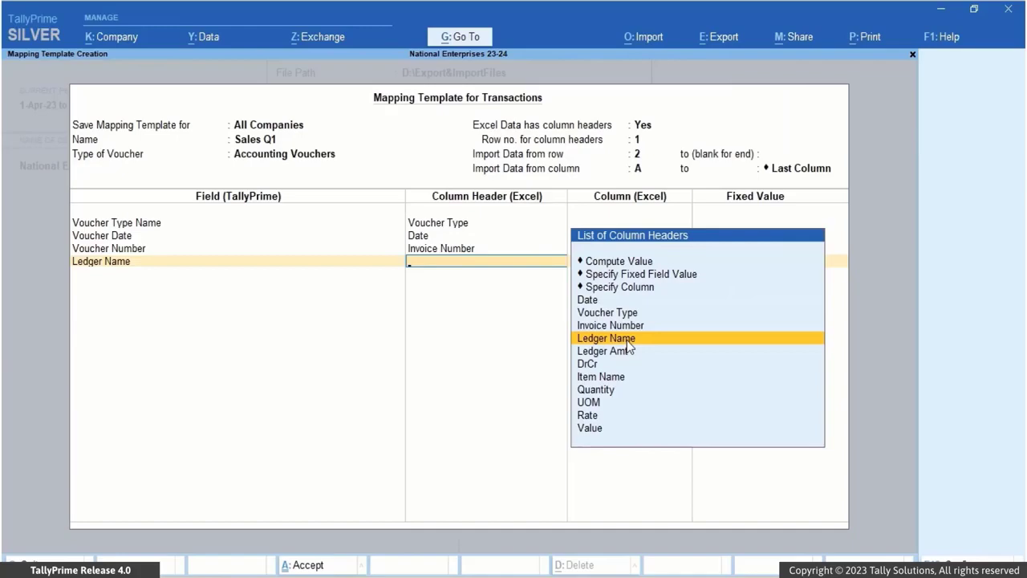
{"action": "left_click", "coordinate": [629, 343]}
{"action": "type", "text": "Led"}
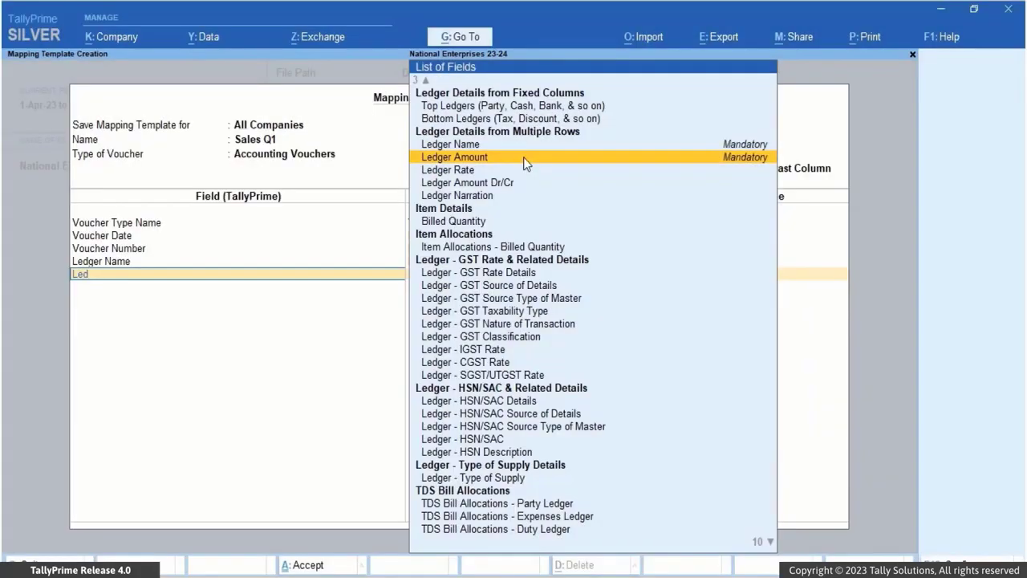
{"action": "left_click", "coordinate": [526, 160]}
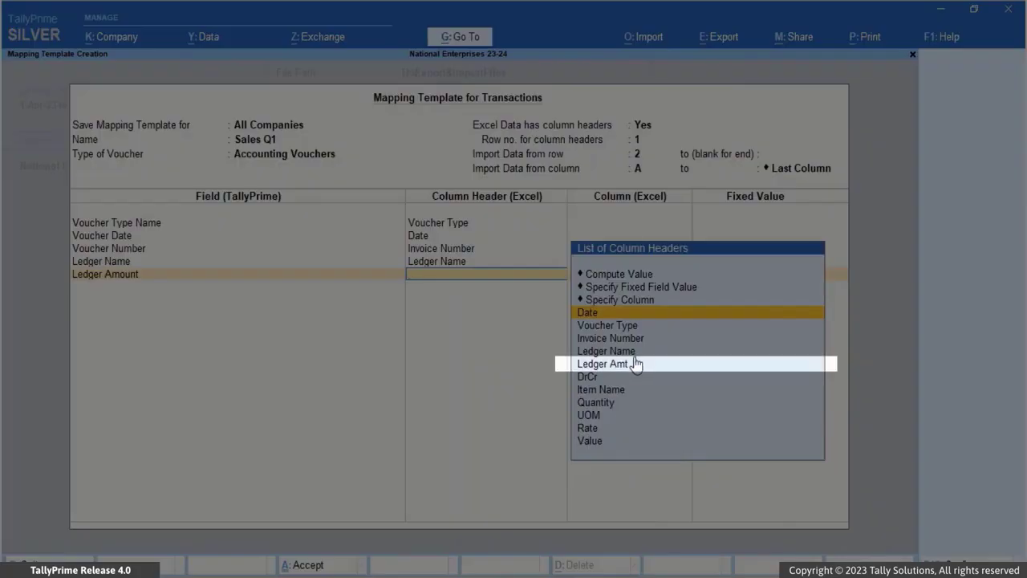
{"action": "left_click", "coordinate": [634, 366]}
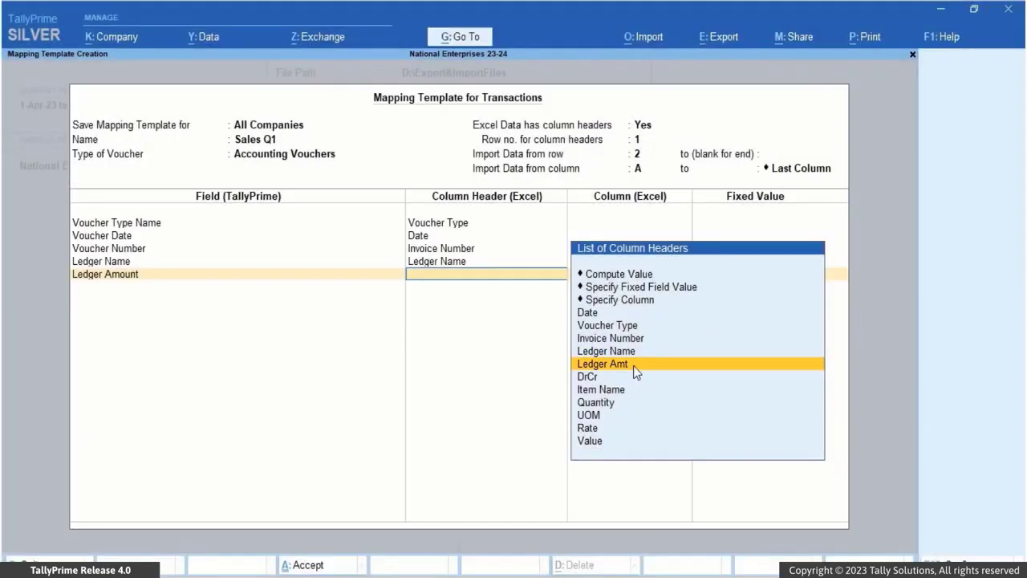
{"action": "left_click", "coordinate": [634, 365]}
{"action": "type", "text": "Led"}
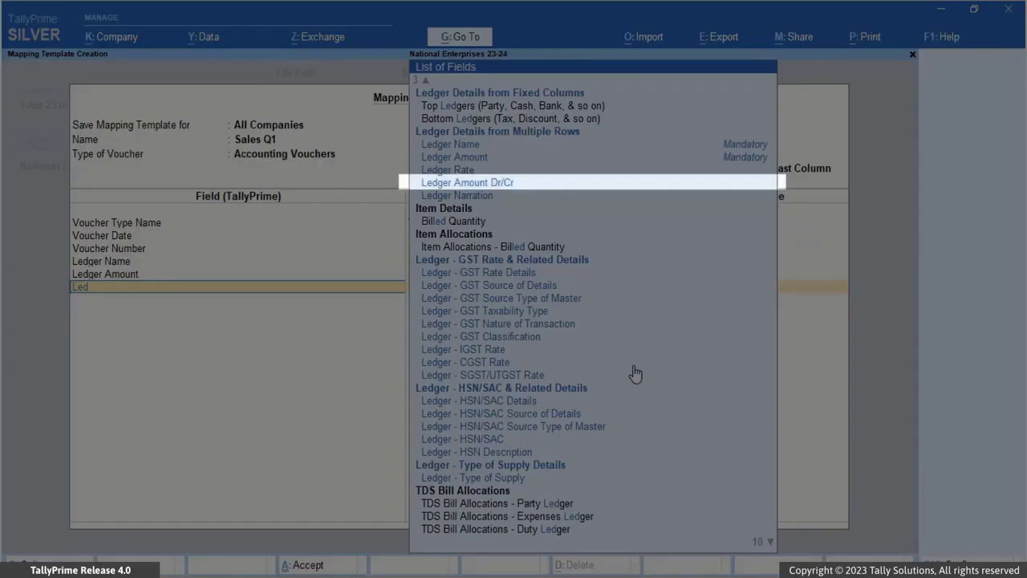
{"action": "left_click", "coordinate": [545, 184]}
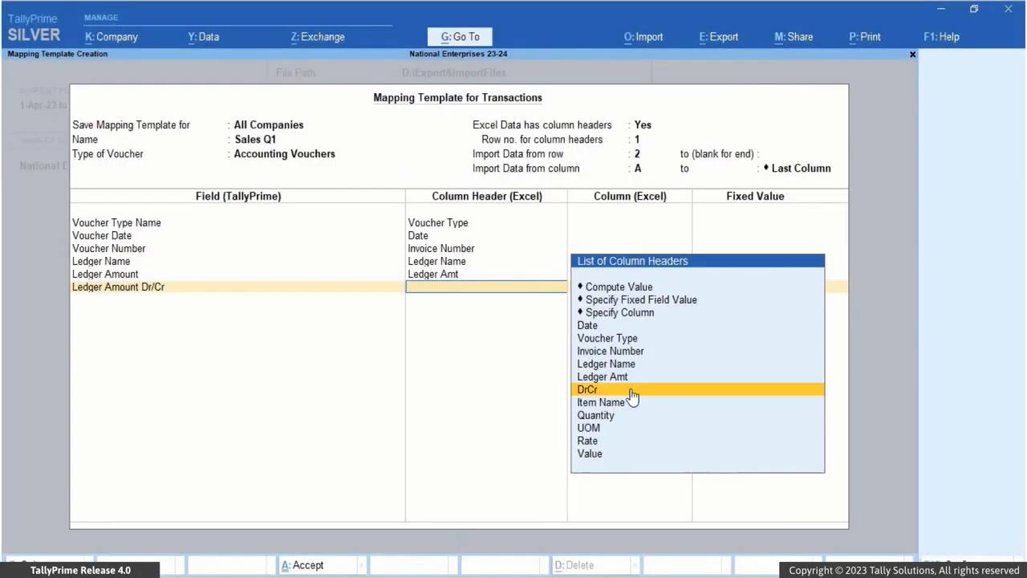
{"action": "left_click", "coordinate": [632, 391]}
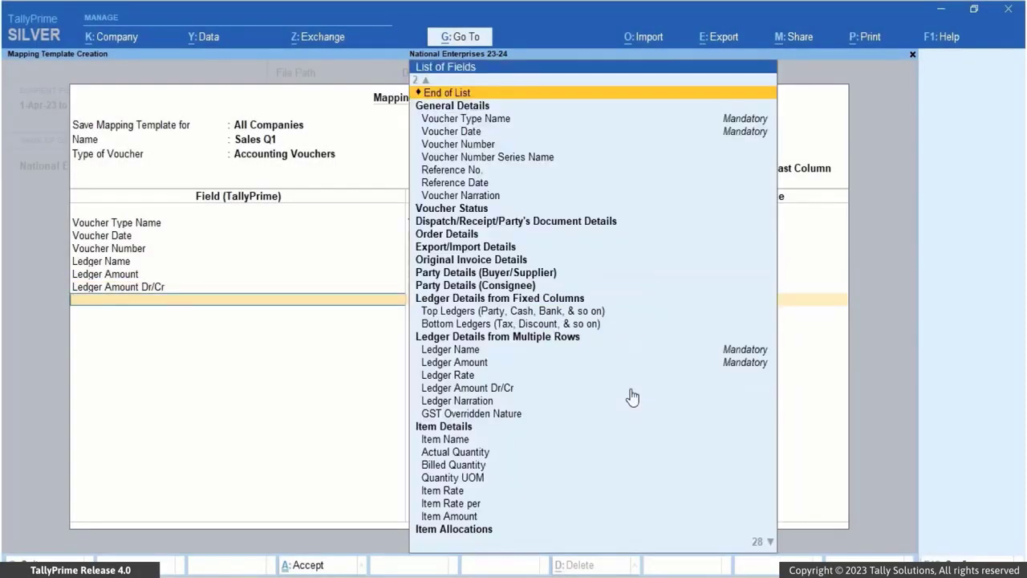
- Map the Item Name field to the Item Name column and Billed Quantity to the Quantity column
{"action": "scroll", "coordinate": [630, 395], "scroll_direction": "down", "scroll_amount": 8}
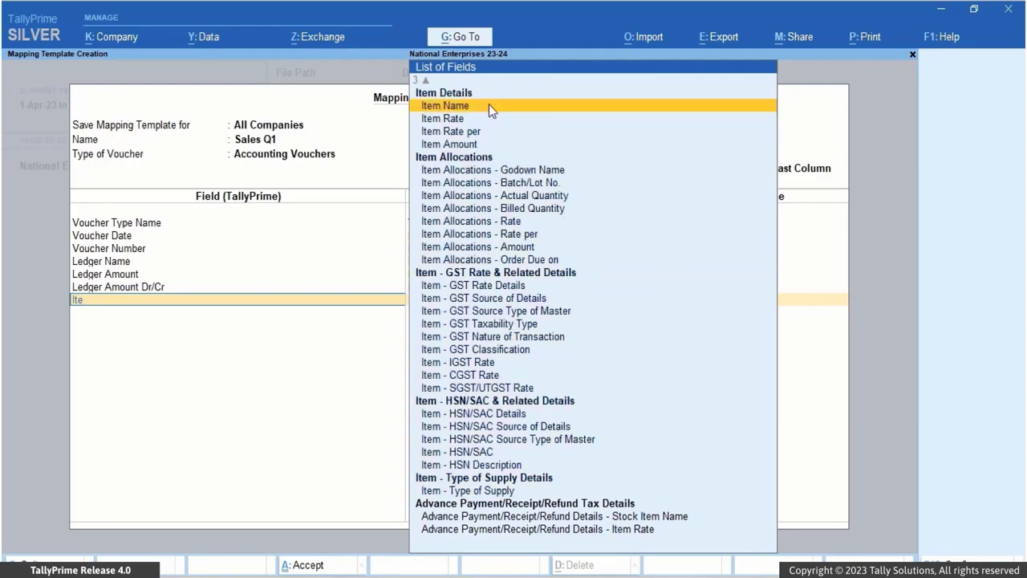
{"action": "left_click", "coordinate": [489, 105]}
{"action": "left_click", "coordinate": [632, 419]}
{"action": "type", "text": "Bill"}
{"action": "key", "text": "Return"}
{"action": "left_click", "coordinate": [619, 431]}
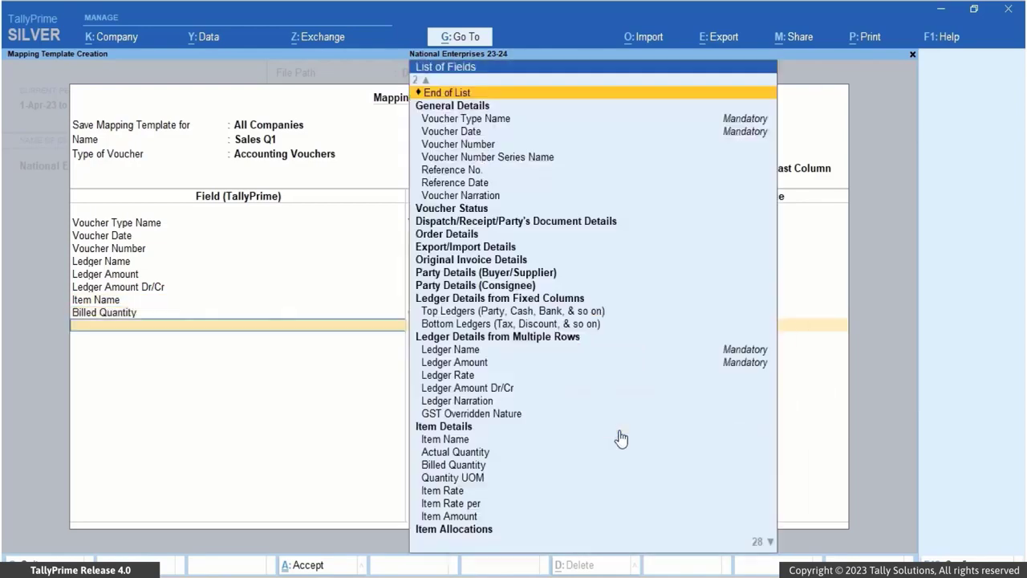
- Map the Item Rate field to the Rate column and Item Amount to the Value column
{"action": "type", "text": "Ite"}
{"action": "left_click", "coordinate": [475, 120]}
{"action": "left_click", "coordinate": [612, 467]}
{"action": "type", "text": "Item"}
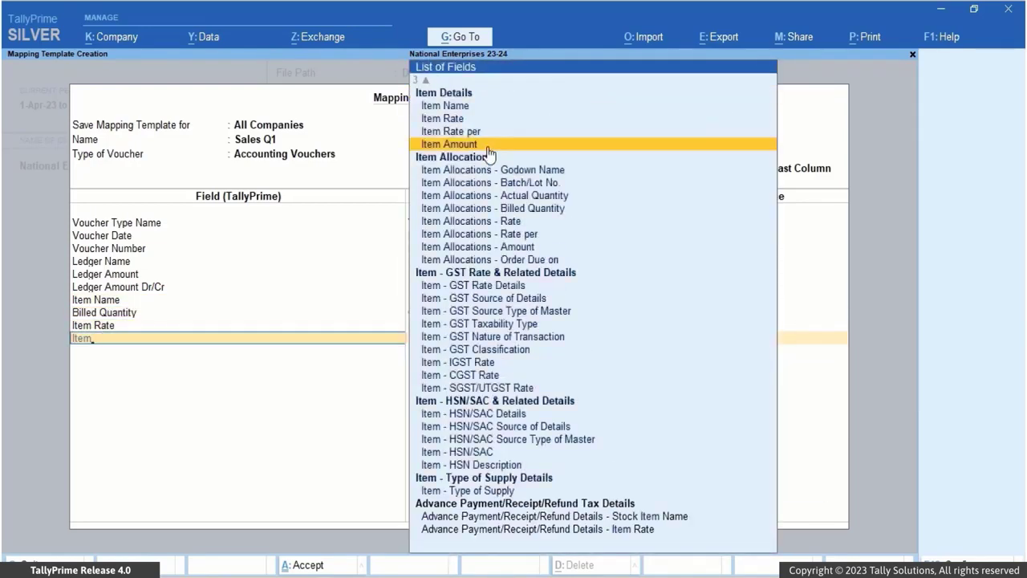
{"action": "left_click", "coordinate": [487, 146]}
{"action": "left_click", "coordinate": [610, 505]}
{"action": "key", "text": "n"}
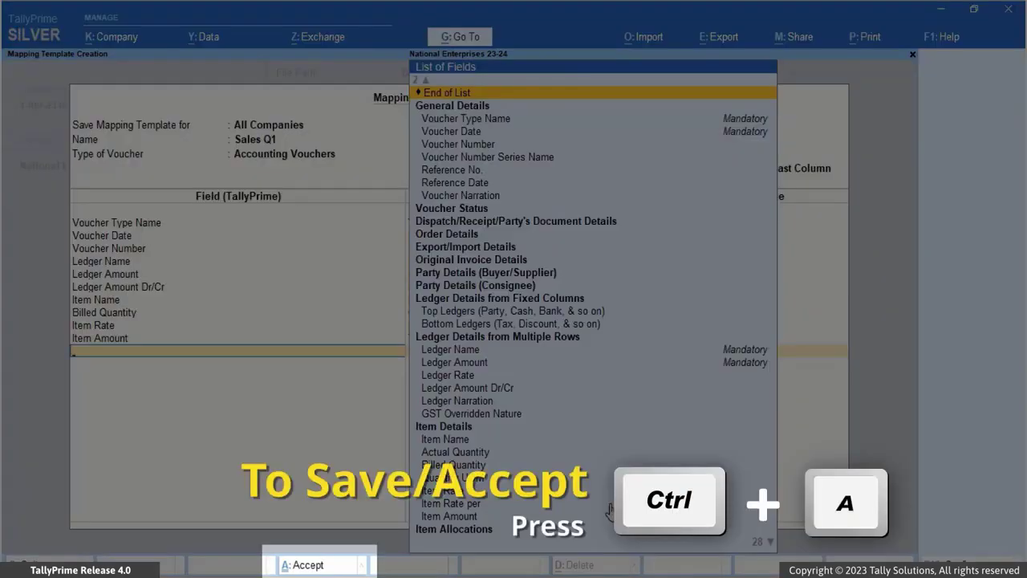
- Accept and save the Sales Q1 mapping template for transactions
{"action": "key", "text": "ctrl+a"}
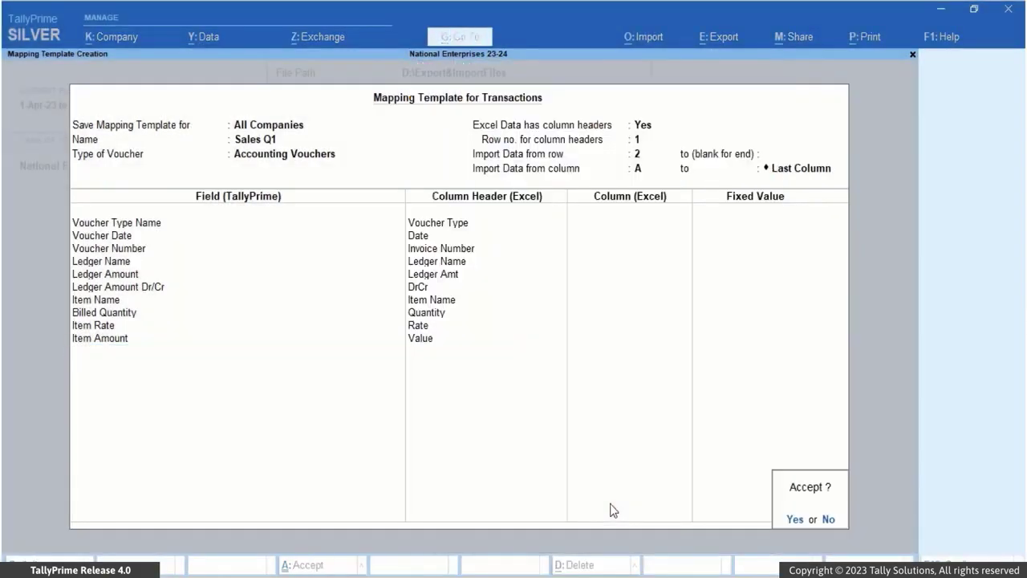
{"action": "key", "text": "Return"}
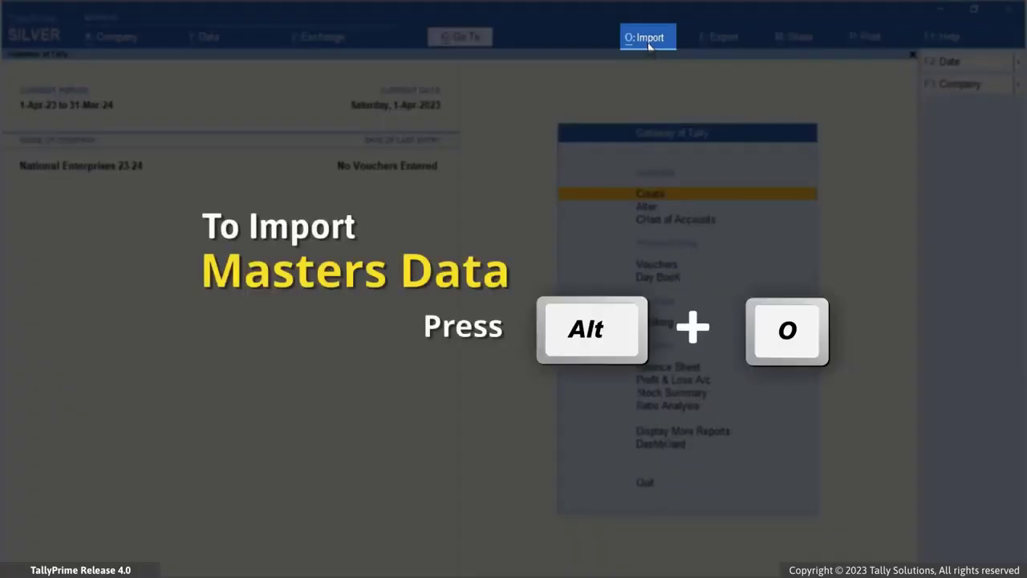
- Set up a transactions import in Excel (Spreadsheet) format from Sales Transactions Q1.xlsx, worksheet Sales Bills, using the Sales Q1 mapping template
{"action": "left_click", "coordinate": [649, 45]}
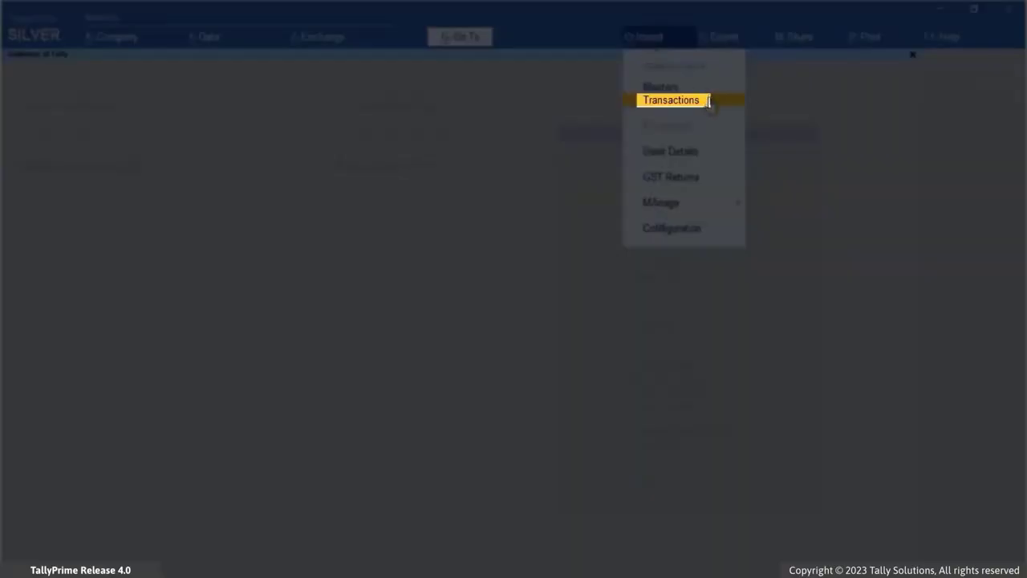
{"action": "left_click", "coordinate": [710, 101]}
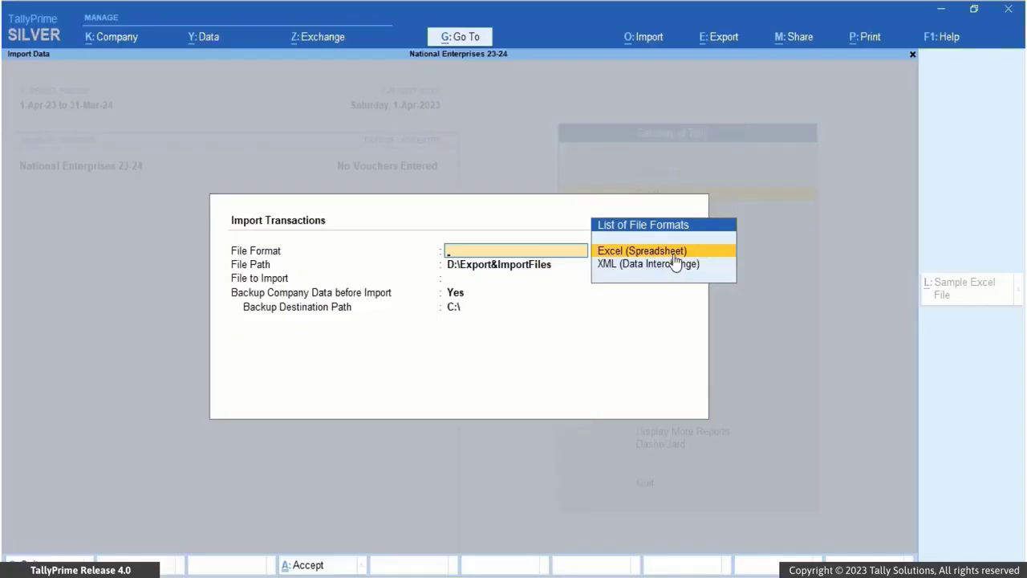
{"action": "left_click", "coordinate": [674, 255]}
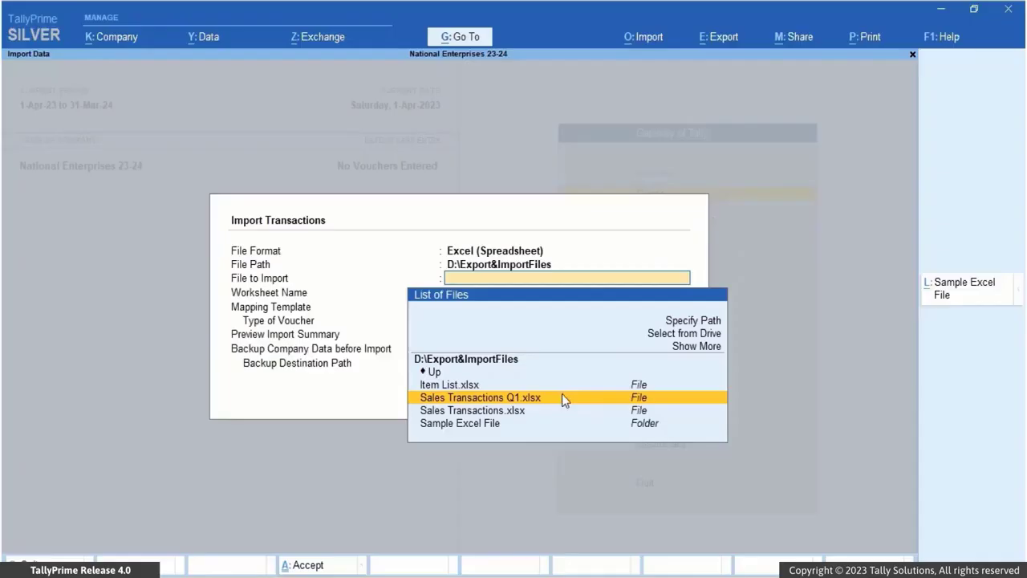
{"action": "left_click", "coordinate": [562, 398]}
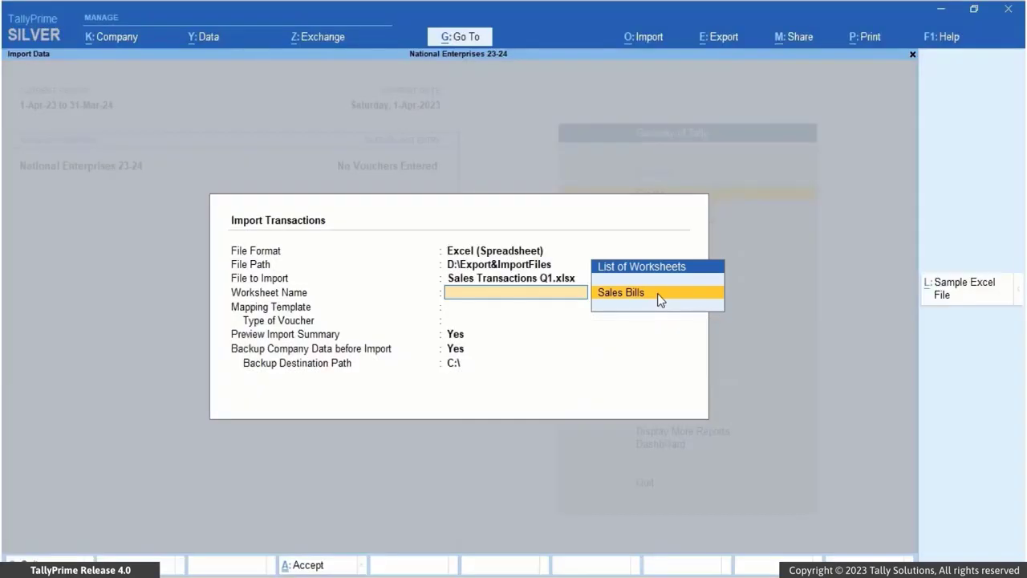
{"action": "left_click", "coordinate": [657, 294]}
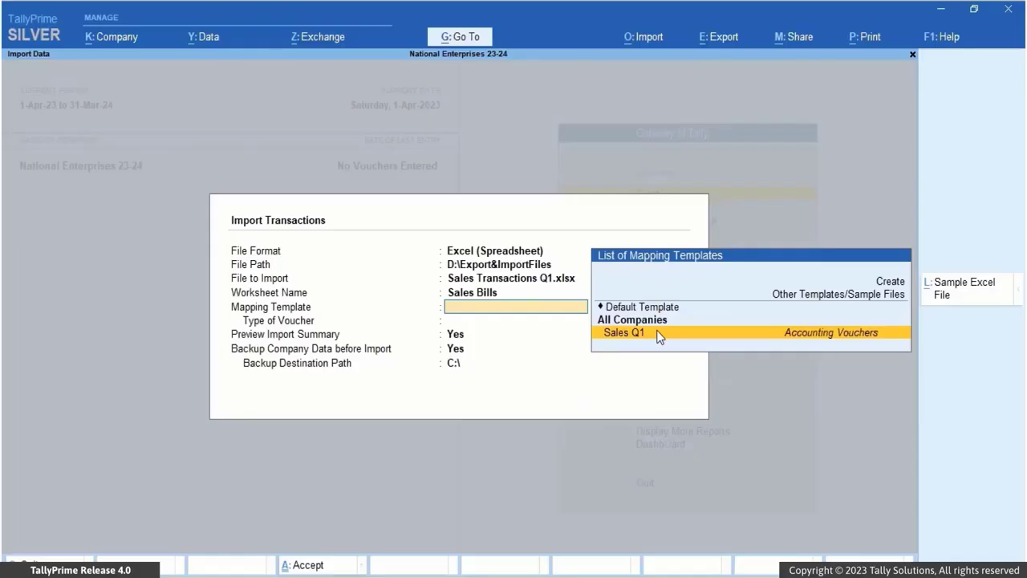
{"action": "left_click", "coordinate": [659, 335]}
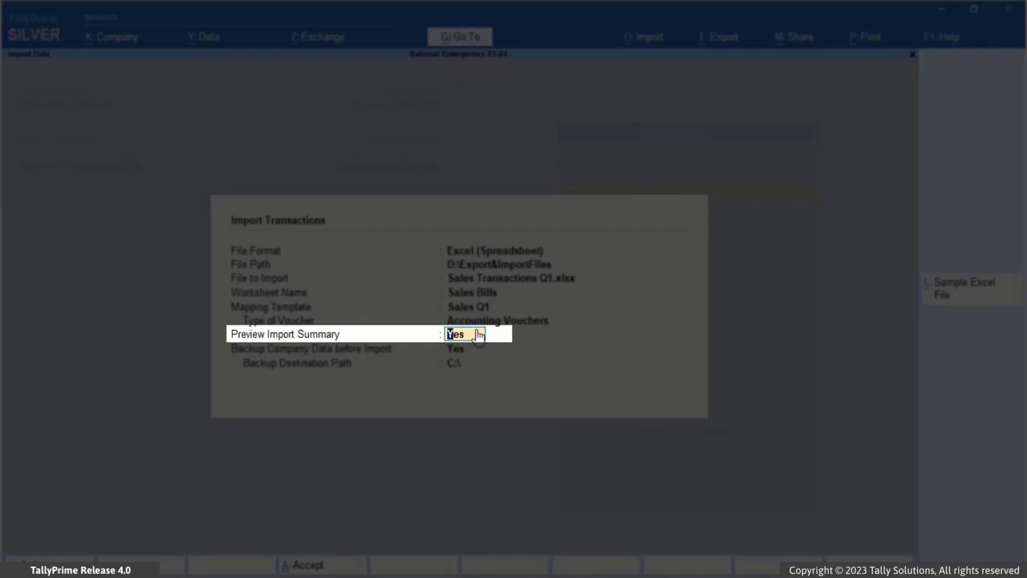
- Keep the import summary preview enabled, set the company data backup before import to No, and import the sales vouchers
{"action": "key", "text": "Return"}
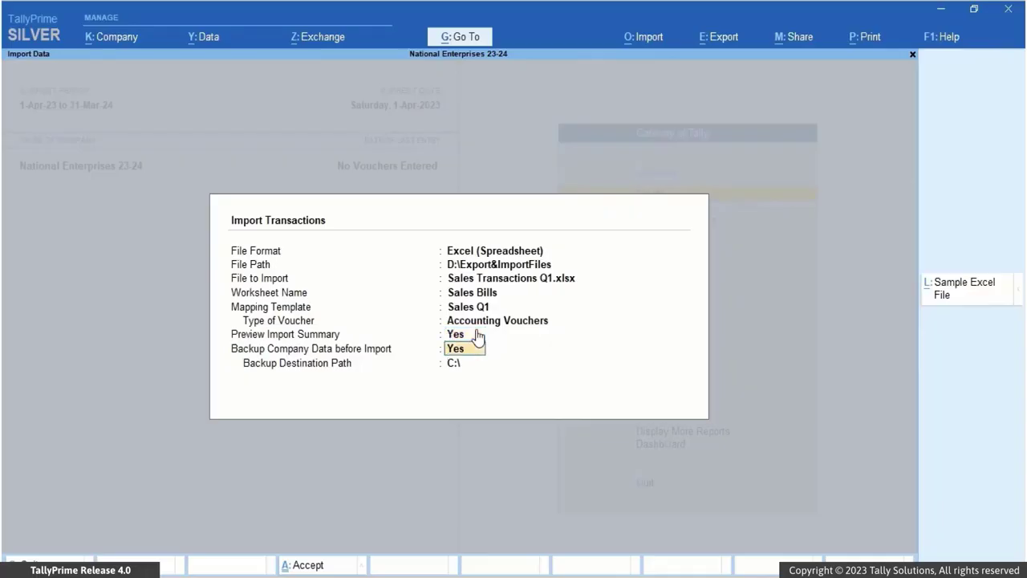
{"action": "key", "text": "n"}
{"action": "key", "text": "Return"}
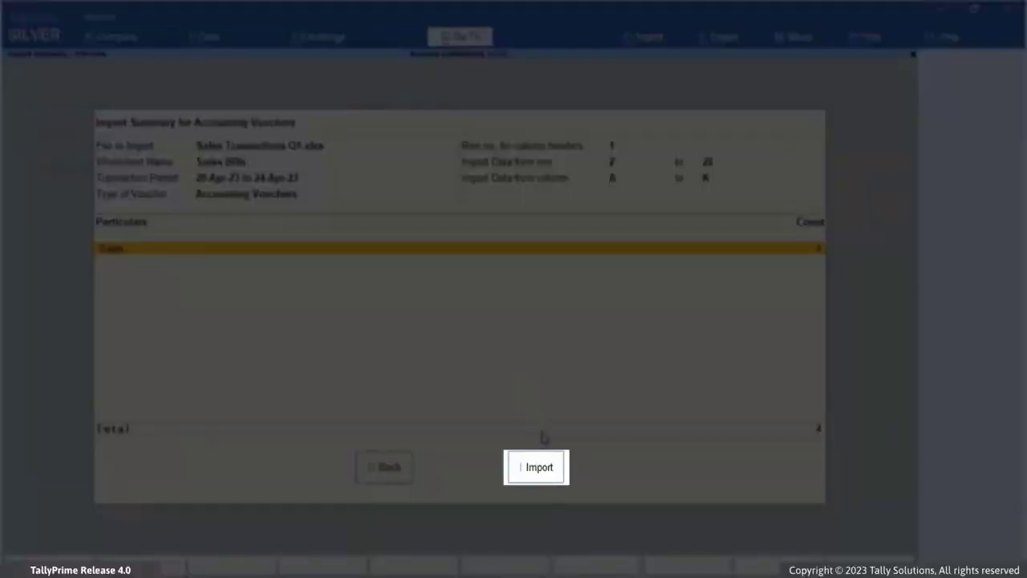
{"action": "left_click", "coordinate": [538, 469]}
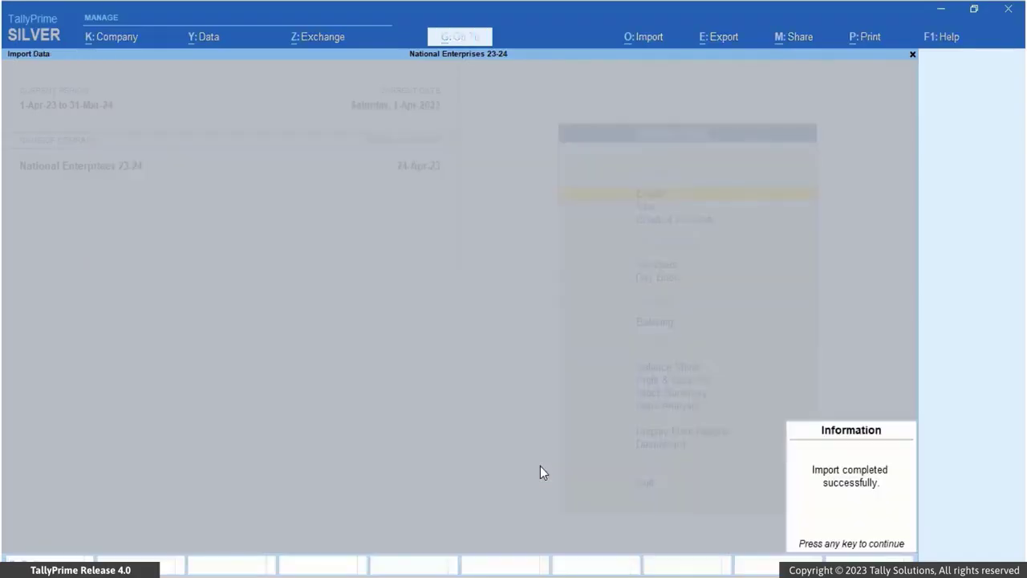
- Dismiss the import information message and open the Day Book to review the imported sales vouchers
{"action": "left_click", "coordinate": [790, 518]}
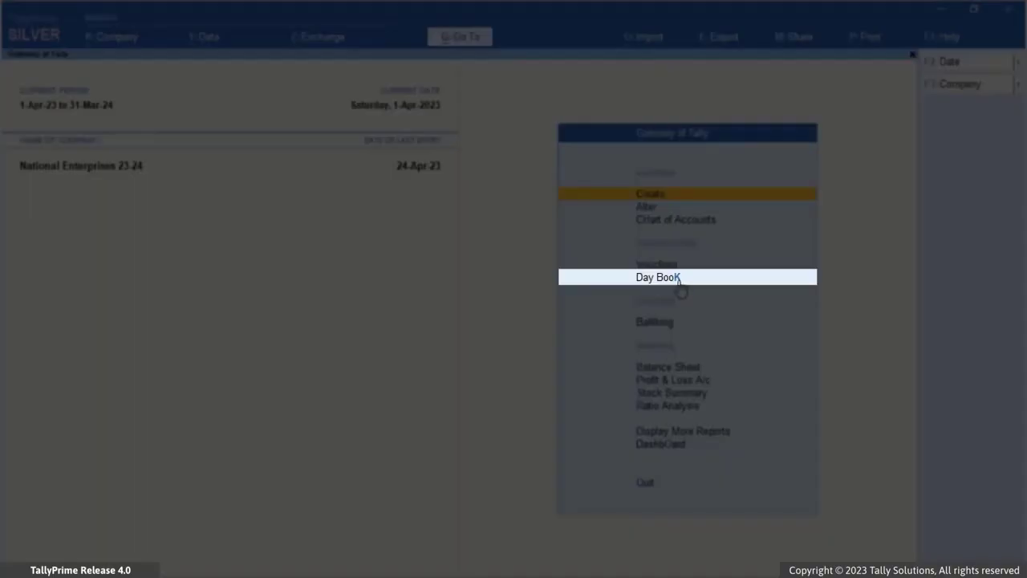
{"action": "left_click", "coordinate": [676, 277]}
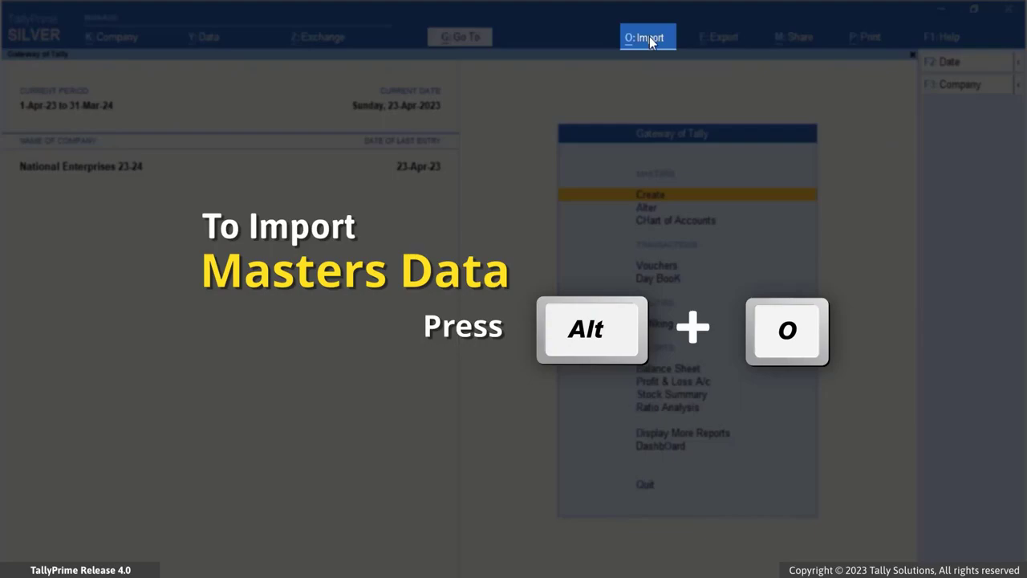
- Start creating a new transactions mapping template based on the Invoices worksheet of Sales Transactions.xlsx
{"action": "key", "text": "alt+o"}
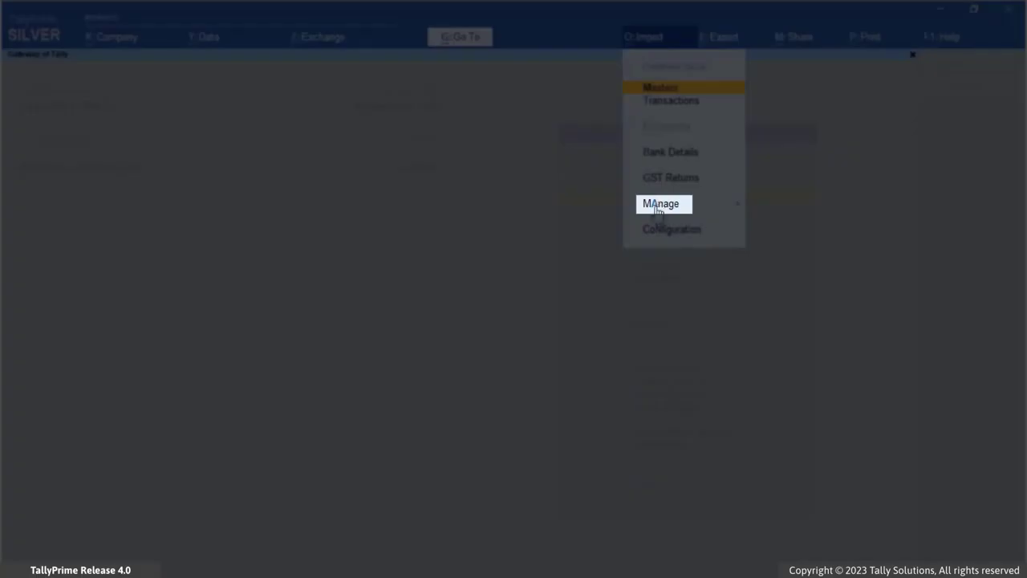
{"action": "left_click", "coordinate": [658, 205]}
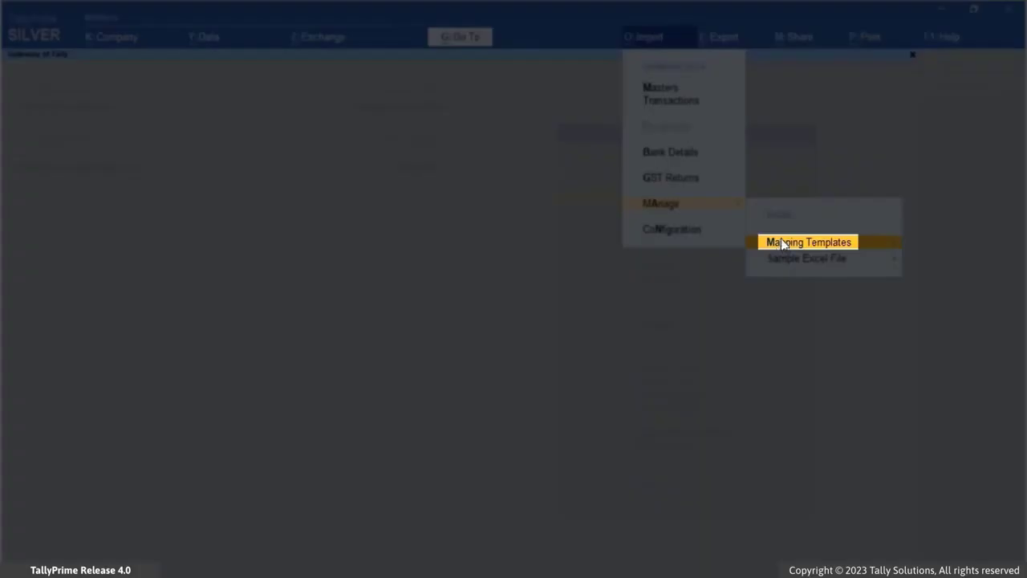
{"action": "left_click", "coordinate": [783, 243]}
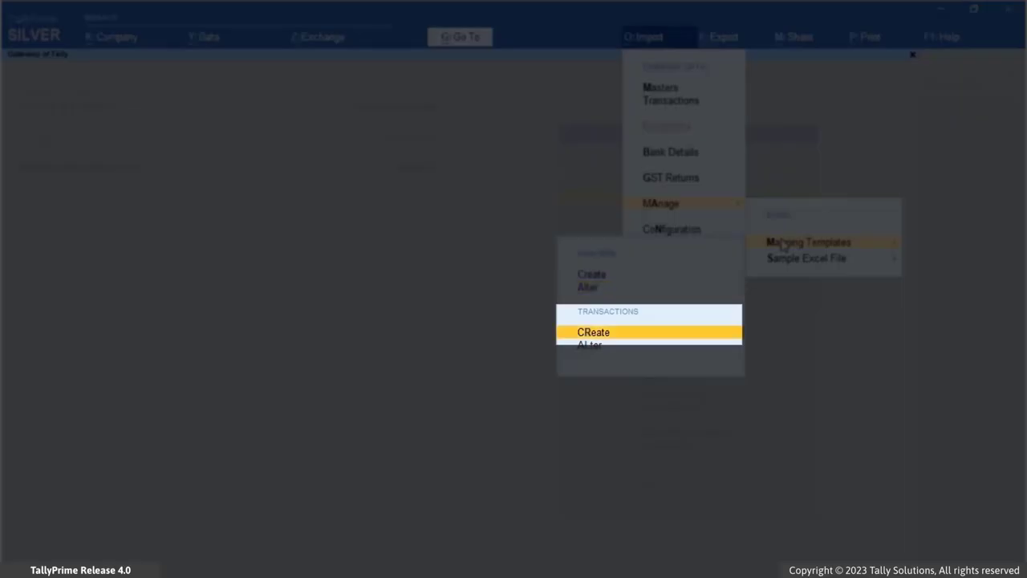
{"action": "left_click", "coordinate": [622, 331]}
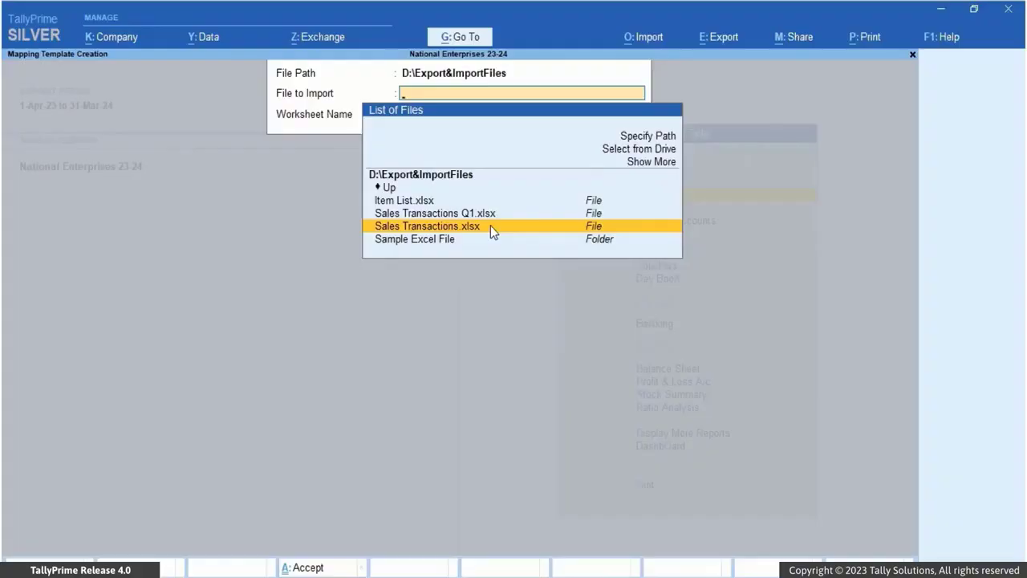
{"action": "left_click", "coordinate": [491, 227]}
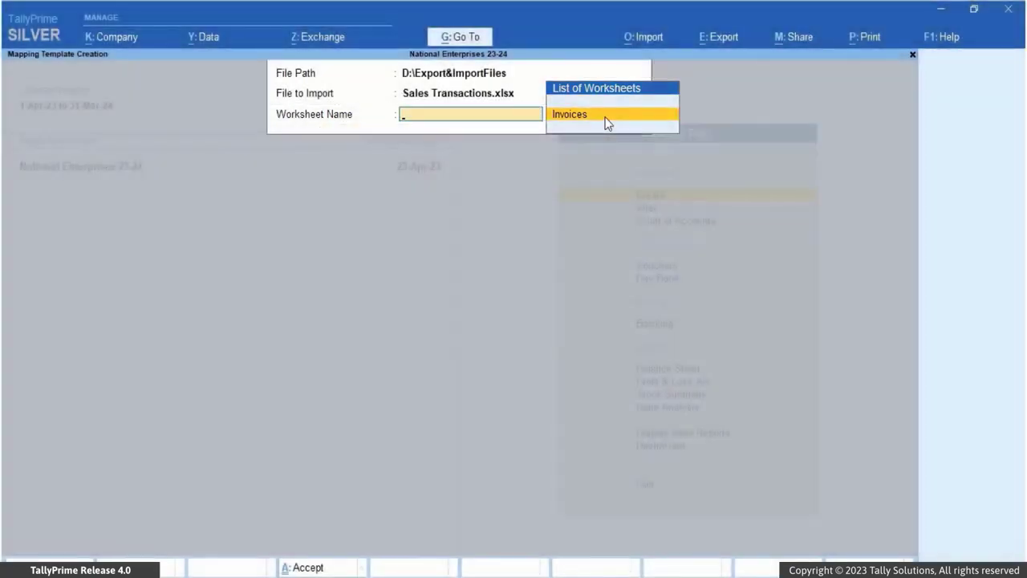
{"action": "left_click", "coordinate": [607, 118]}
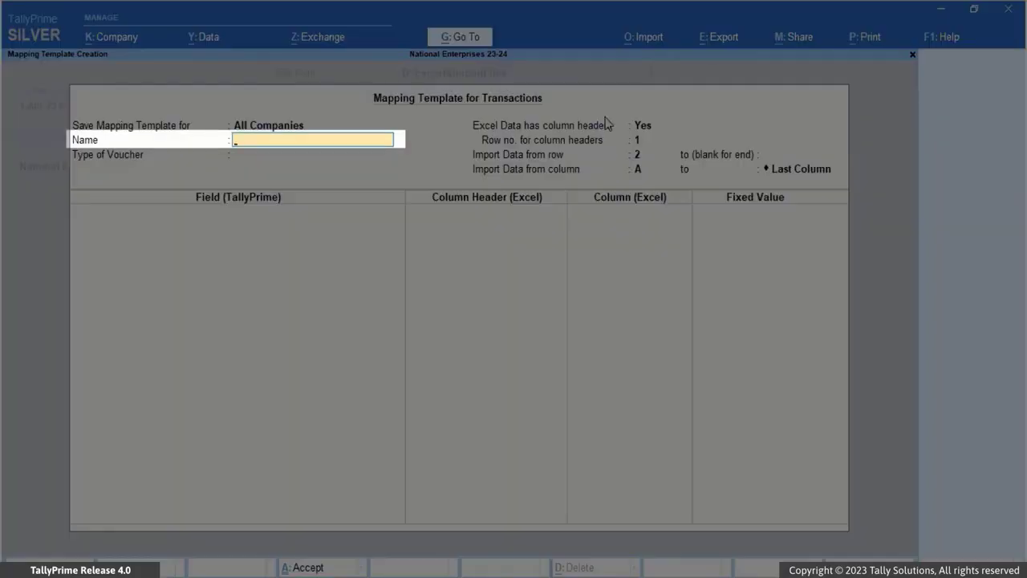
- Name the mapping template Sales Q2 and set its type of voucher to Accounting Vouchers
{"action": "type", "text": "Sales Q2"}
{"action": "key", "text": "Return"}
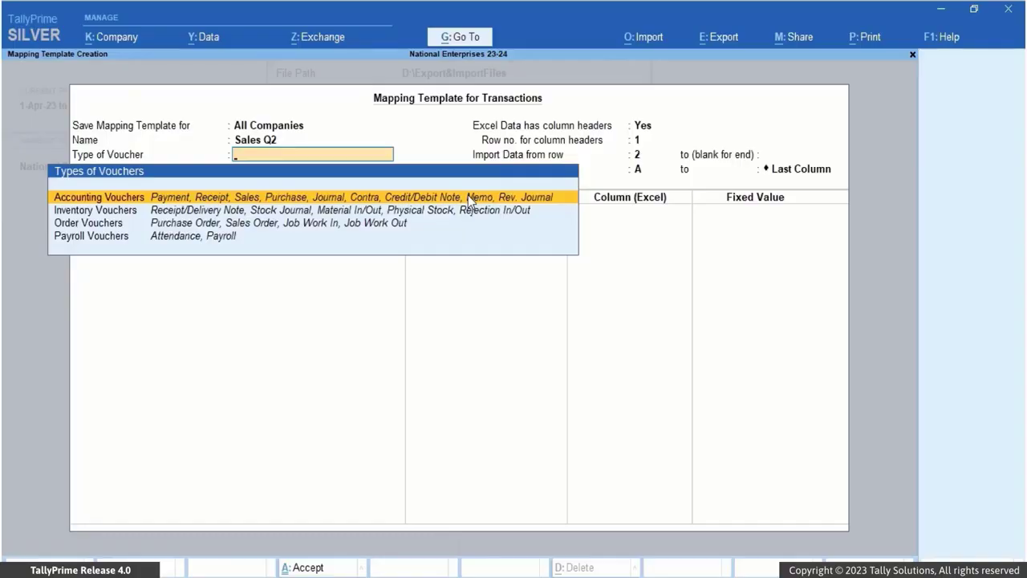
{"action": "left_click", "coordinate": [470, 198]}
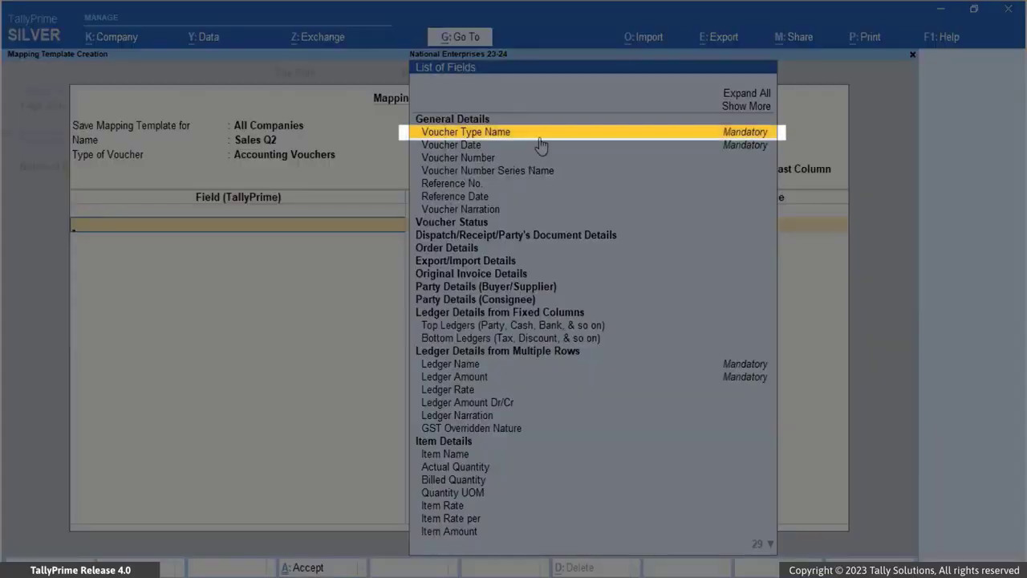
- In the Sales Q2 template, map Voucher Type Name to Voucher Type, Voucher Date to Date, and Voucher Number to Invoice Number
{"action": "left_click", "coordinate": [540, 133]}
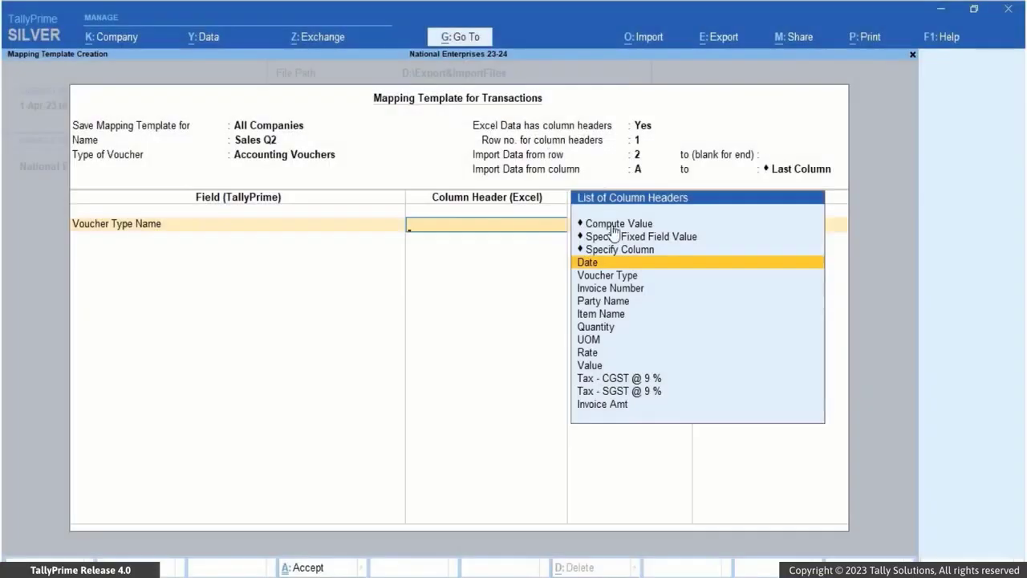
{"action": "left_click", "coordinate": [645, 276]}
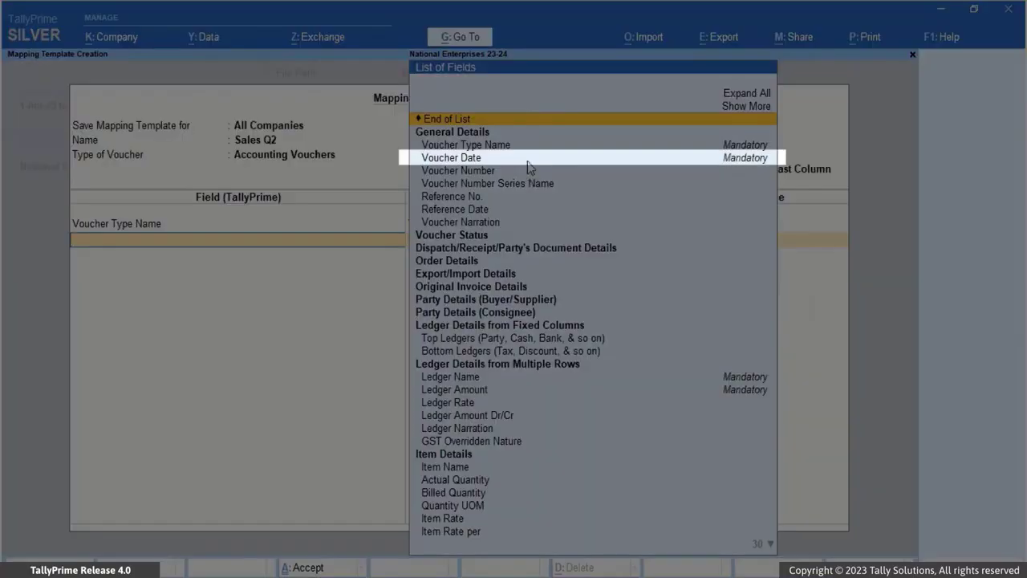
{"action": "left_click", "coordinate": [528, 162]}
{"action": "left_click", "coordinate": [610, 267]}
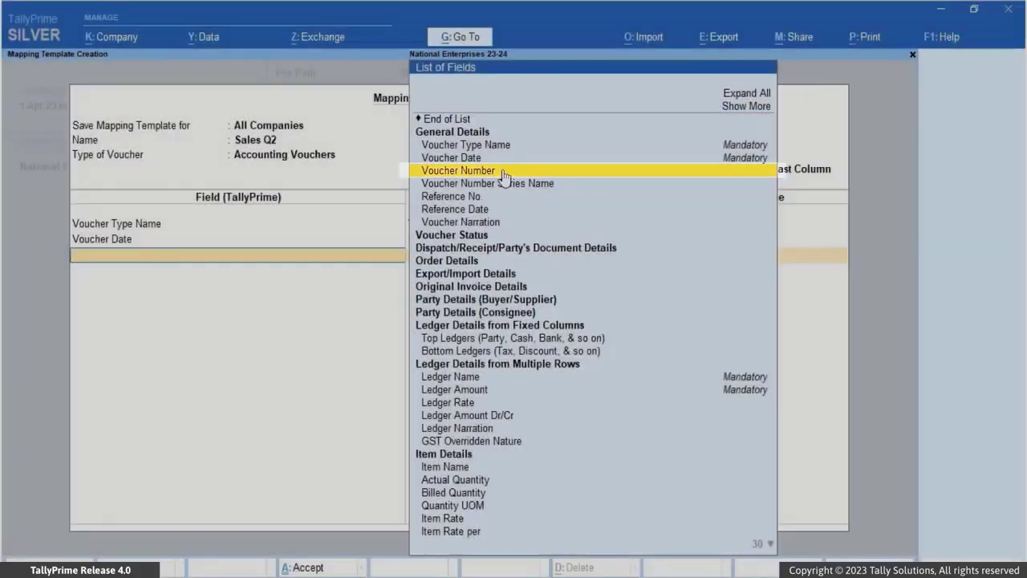
{"action": "left_click", "coordinate": [503, 173]}
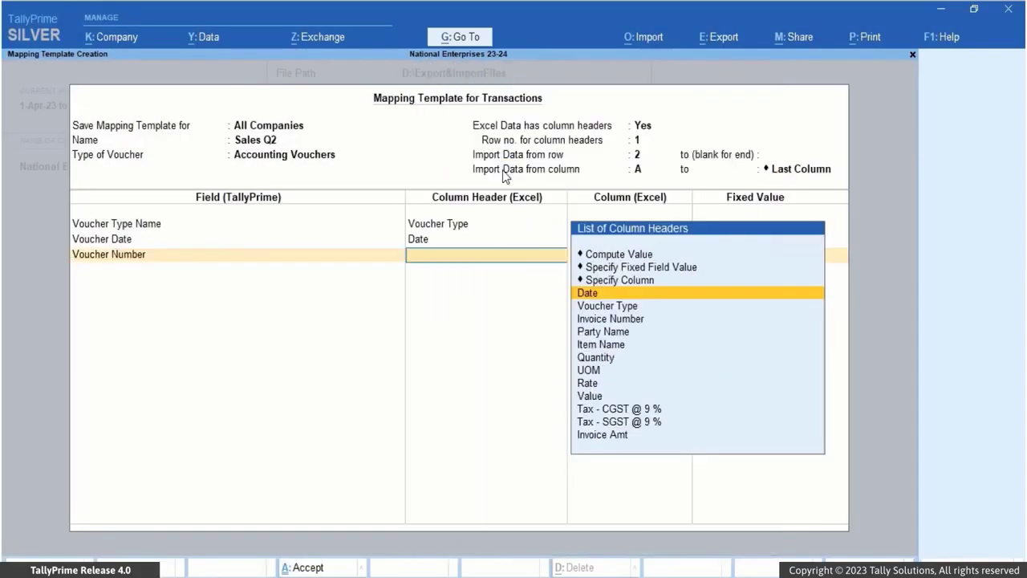
{"action": "left_click", "coordinate": [647, 320]}
- Add the Top Ledgers group, mapping its Ledger Name to Party Name and its Ledger Amount to Invoice/Voucher Nett Amount
{"action": "type", "text": "Led"}
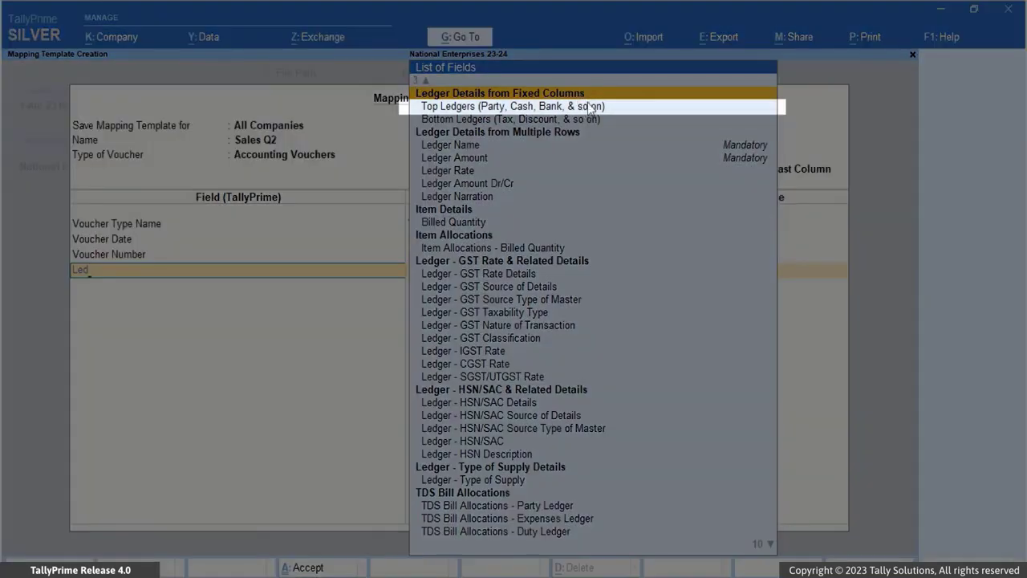
{"action": "left_click", "coordinate": [590, 106]}
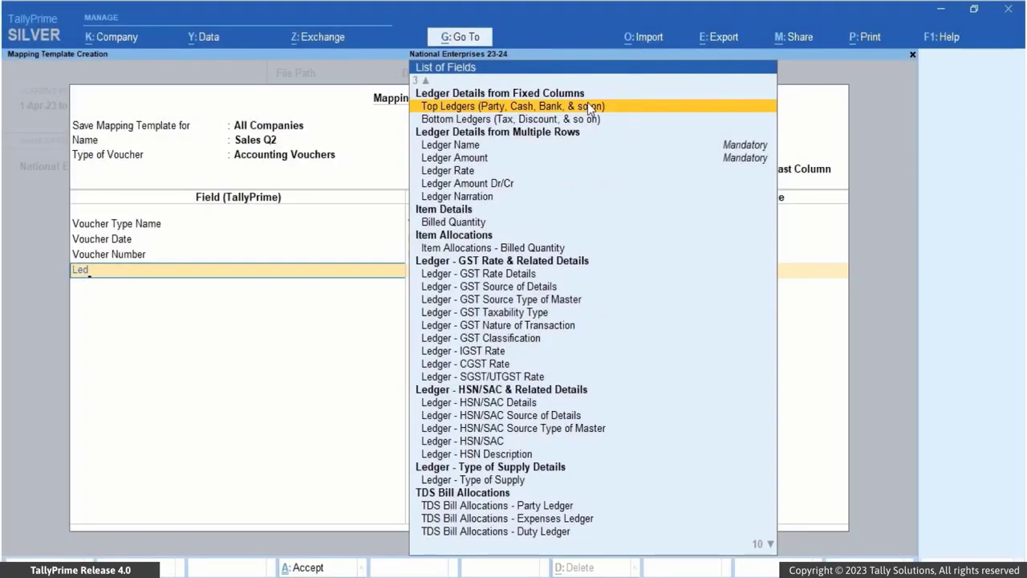
{"action": "left_click", "coordinate": [588, 106]}
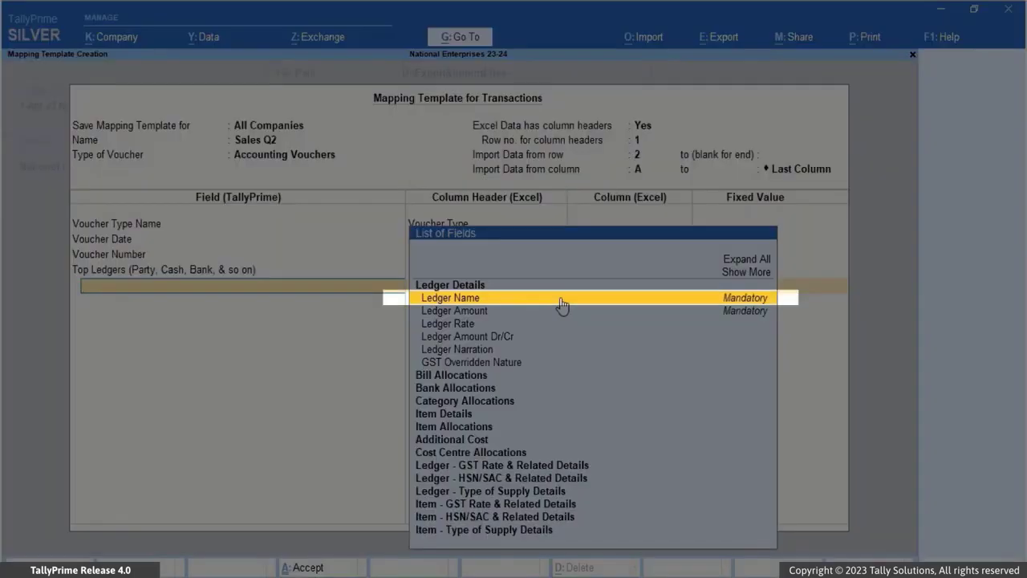
{"action": "left_click", "coordinate": [495, 300]}
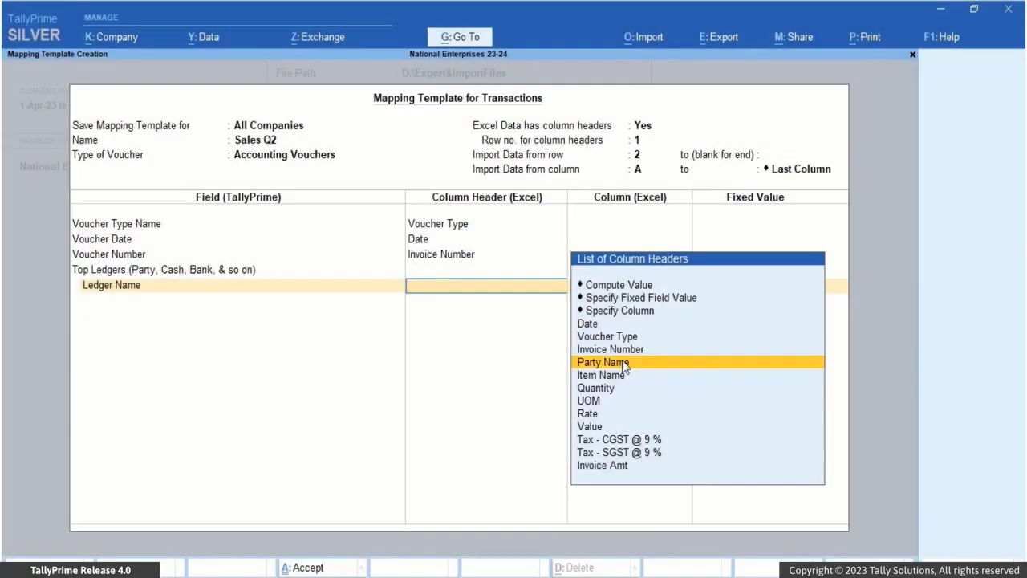
{"action": "left_click", "coordinate": [618, 362]}
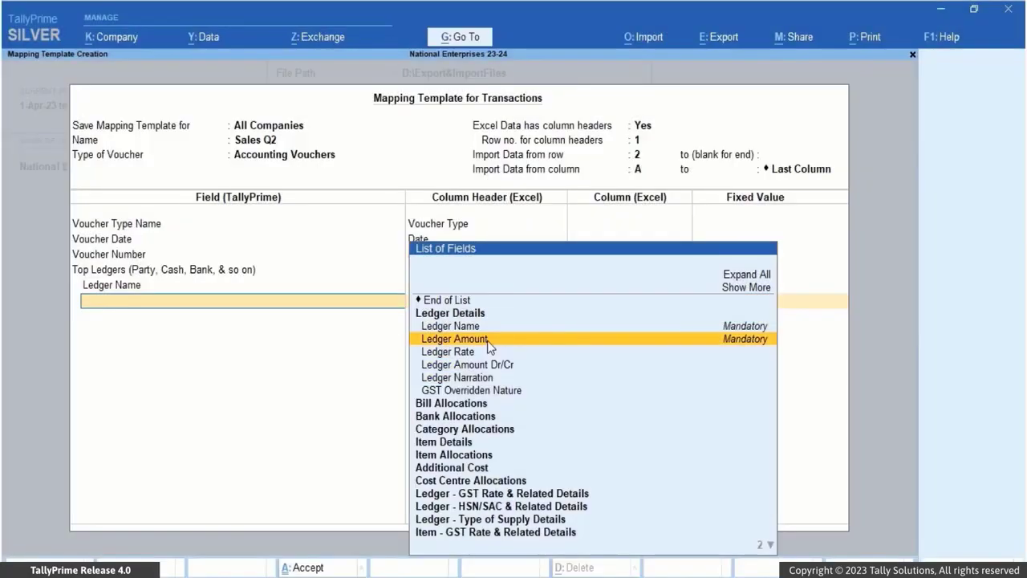
{"action": "left_click", "coordinate": [487, 341]}
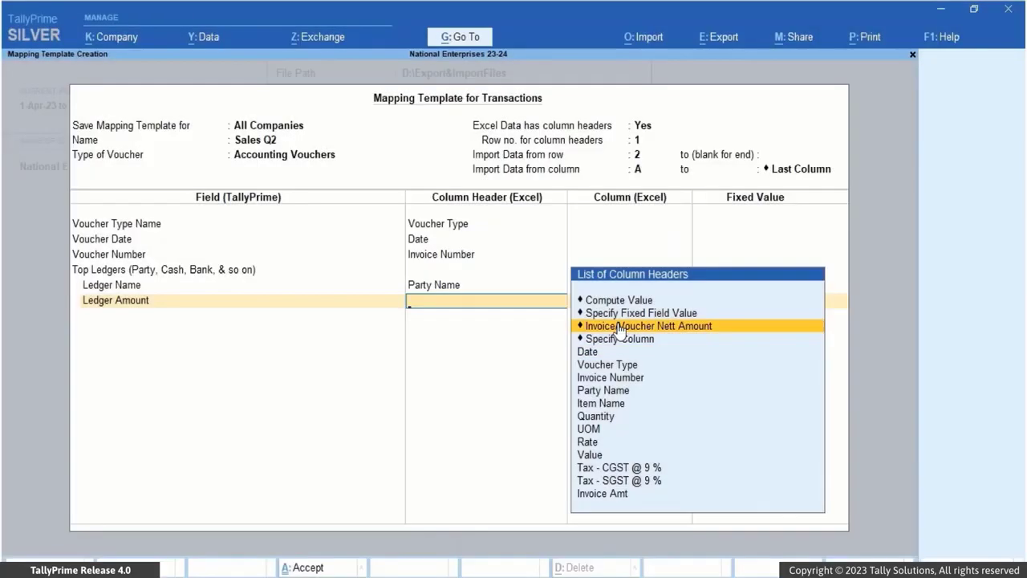
{"action": "left_click", "coordinate": [620, 328]}
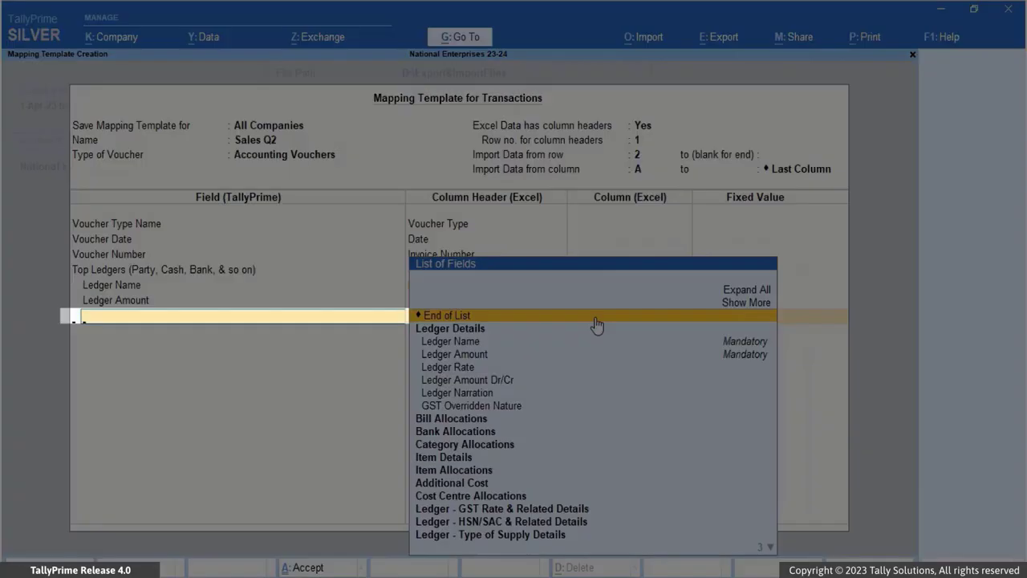
- Add a Bottom Ledgers group with the fixed Ledger Name Sales and map its Ledger Amount to Value
{"action": "type", "text": "Bo"}
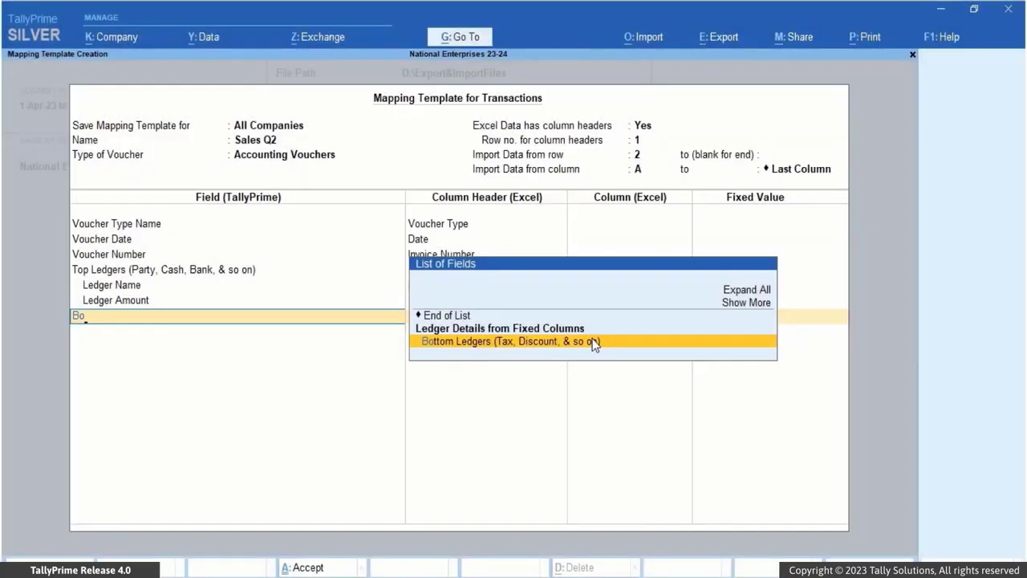
{"action": "left_click", "coordinate": [594, 342]}
{"action": "left_click", "coordinate": [594, 344]}
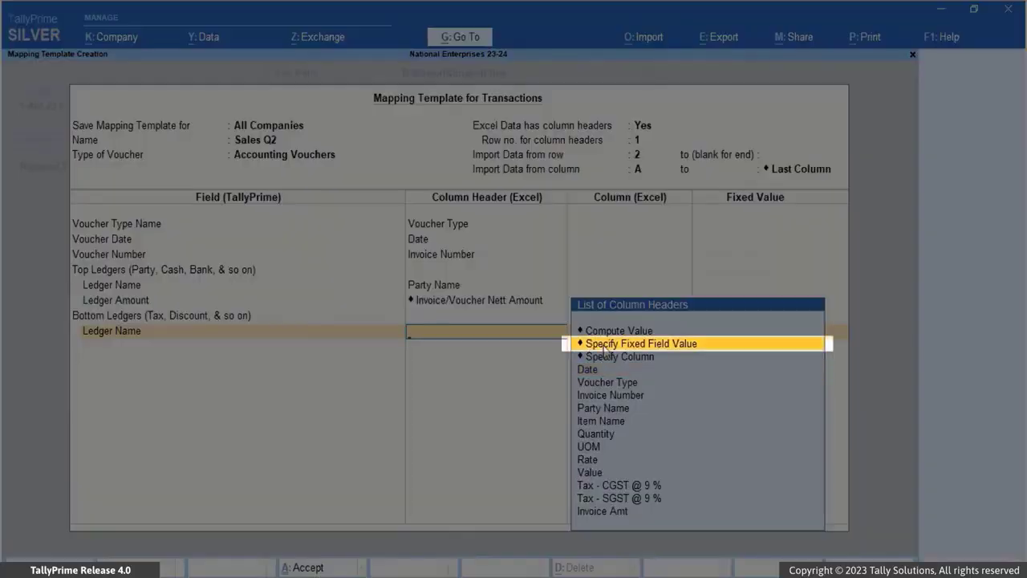
{"action": "left_click", "coordinate": [606, 345]}
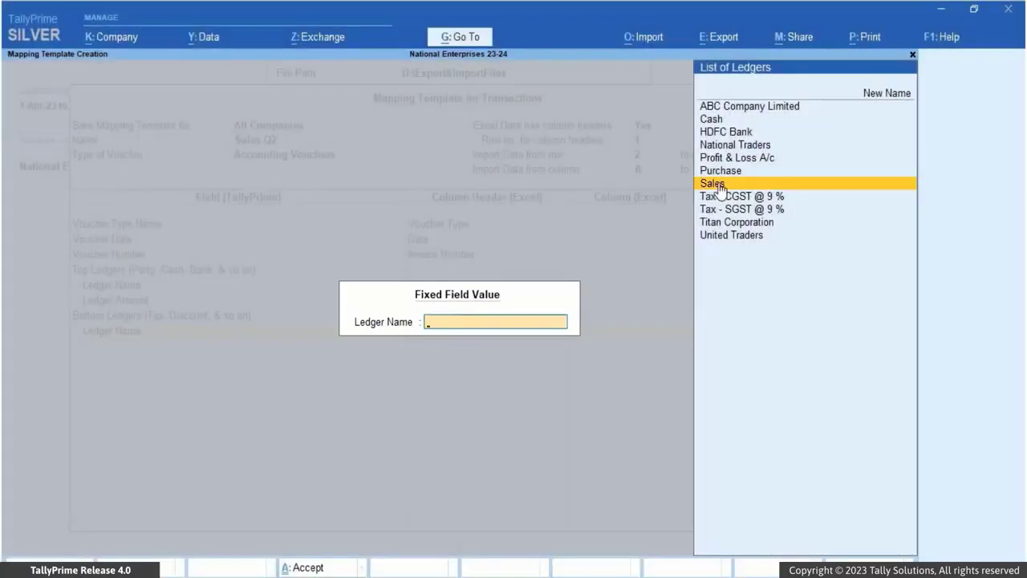
{"action": "left_click", "coordinate": [719, 187]}
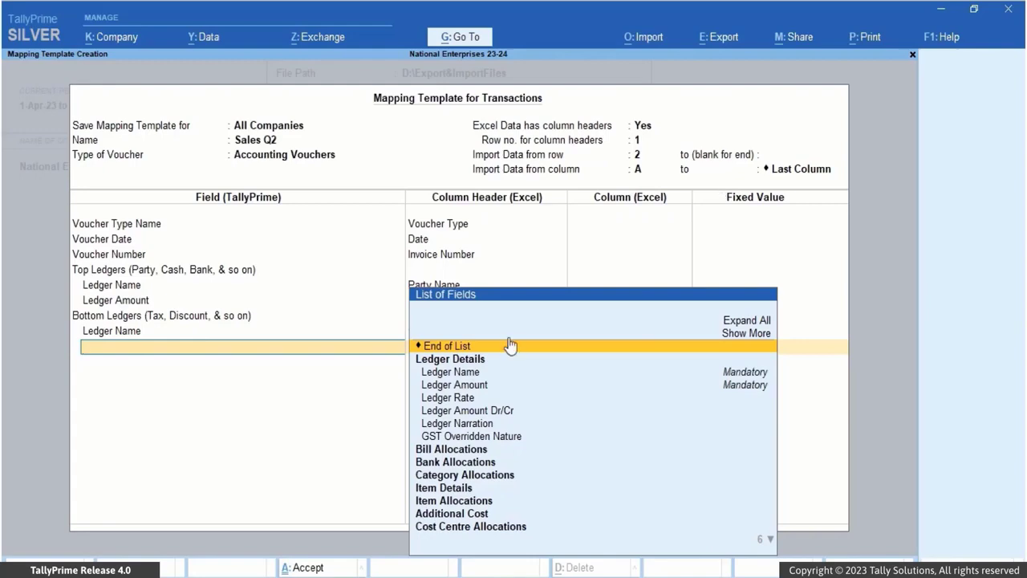
{"action": "left_click", "coordinate": [484, 387]}
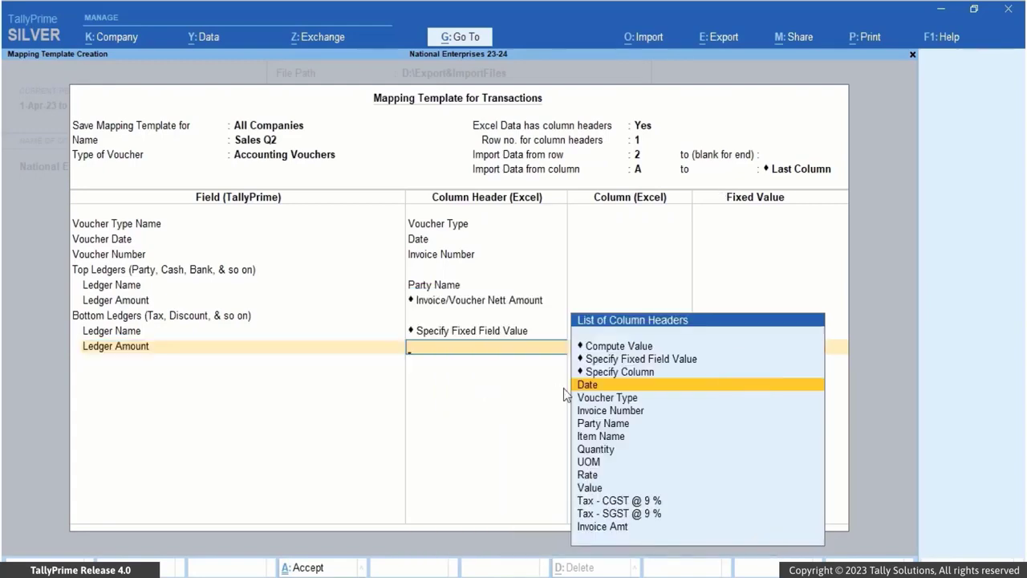
{"action": "left_click", "coordinate": [589, 488]}
- Under the Sales bottom ledger, map Item Name to the Item Name column and Billed Quantity to Quantity
{"action": "type", "text": "Item"}
{"action": "left_click", "coordinate": [466, 346]}
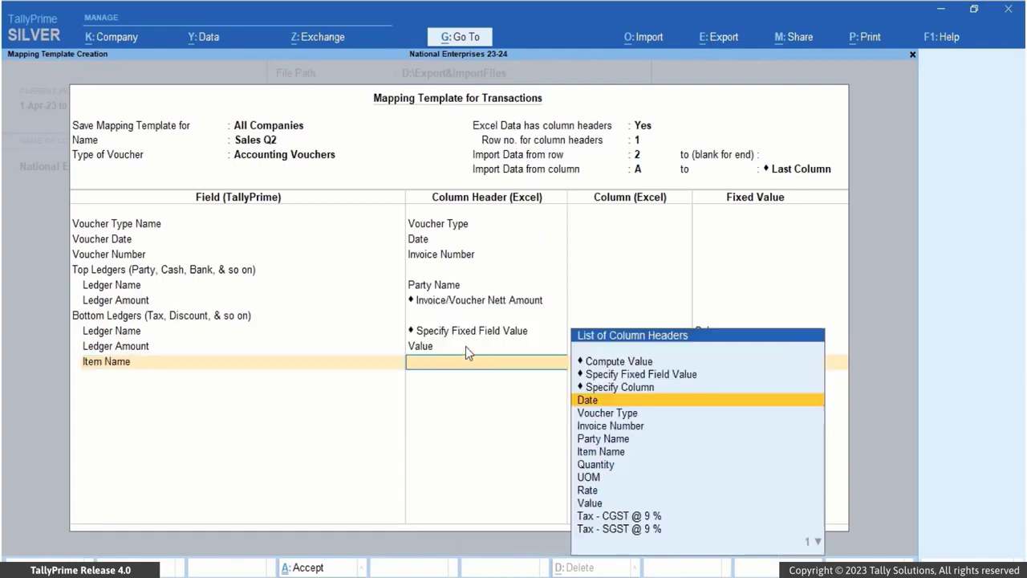
{"action": "left_click", "coordinate": [621, 454]}
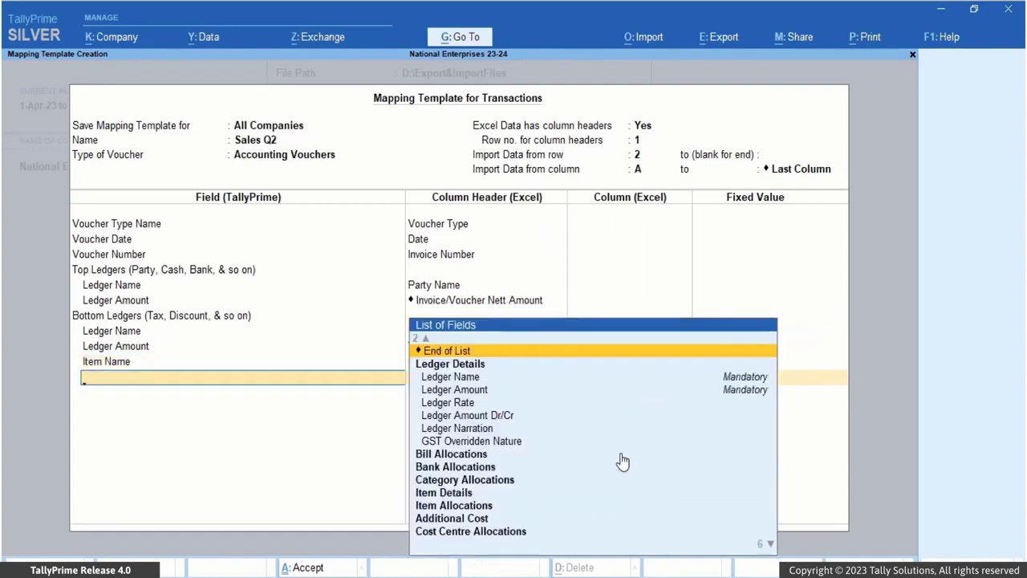
{"action": "type", "text": "Bill"}
{"action": "left_click", "coordinate": [492, 480]}
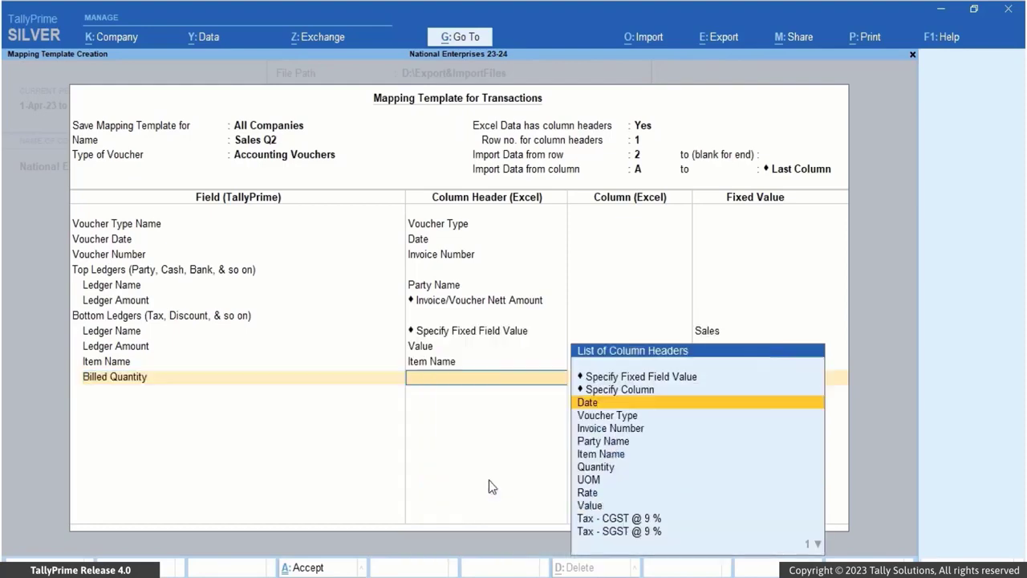
{"action": "left_click", "coordinate": [602, 469]}
- Under the Sales bottom ledger, map Item Rate to Rate and Item Amount to Value
{"action": "type", "text": "Item"}
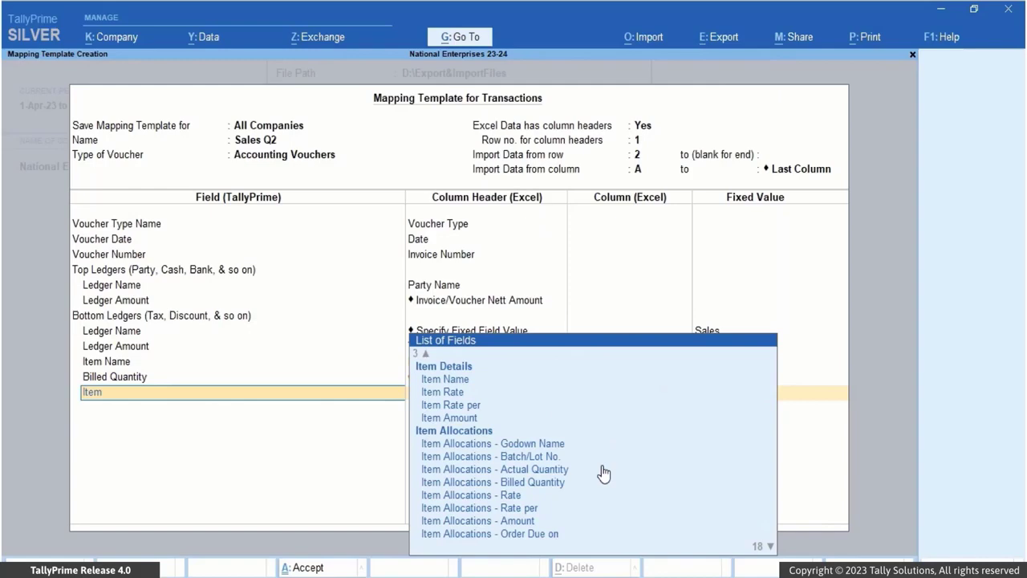
{"action": "left_click", "coordinate": [449, 391]}
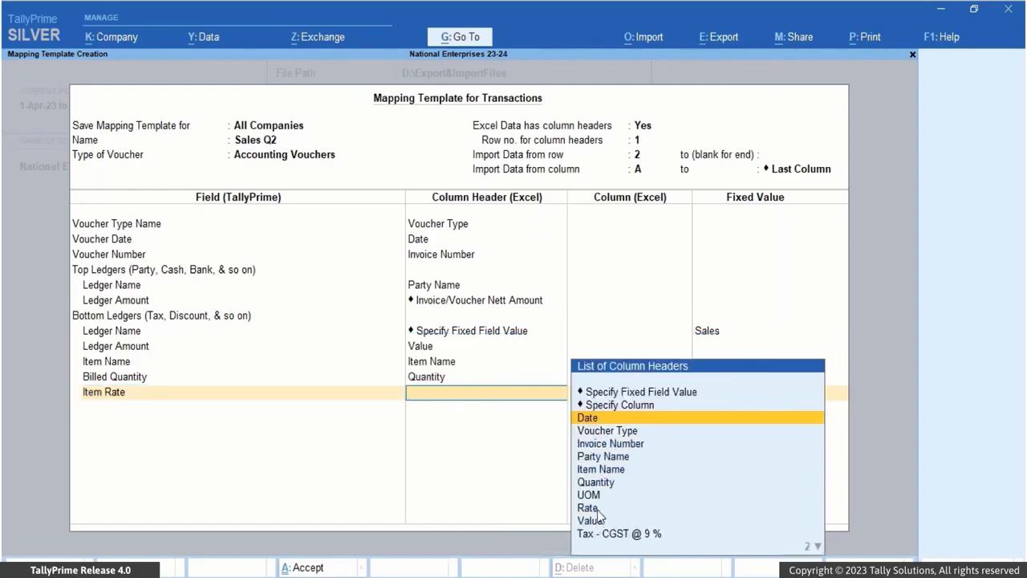
{"action": "left_click", "coordinate": [598, 509]}
{"action": "type", "text": "Item"}
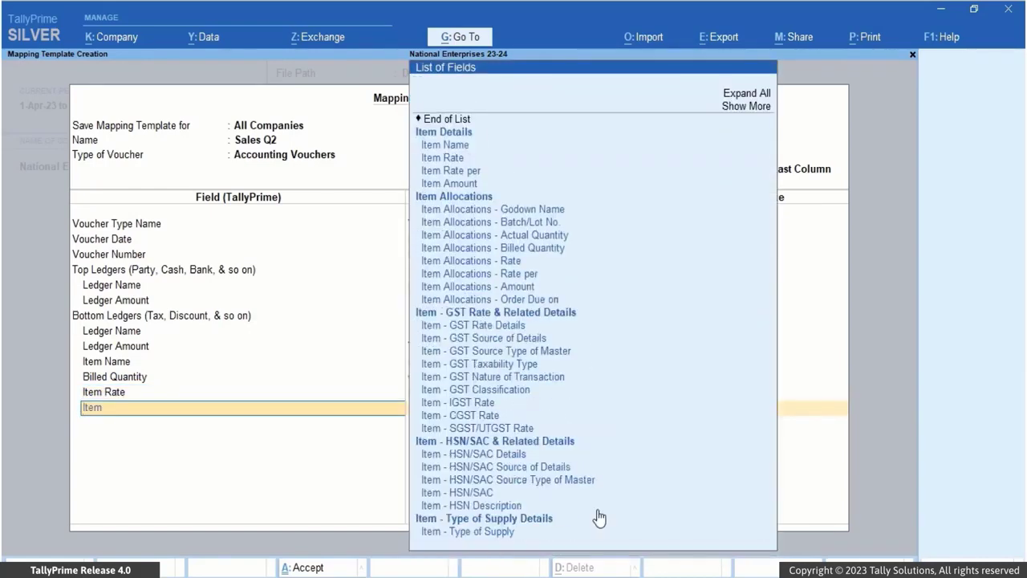
{"action": "left_click", "coordinate": [506, 184]}
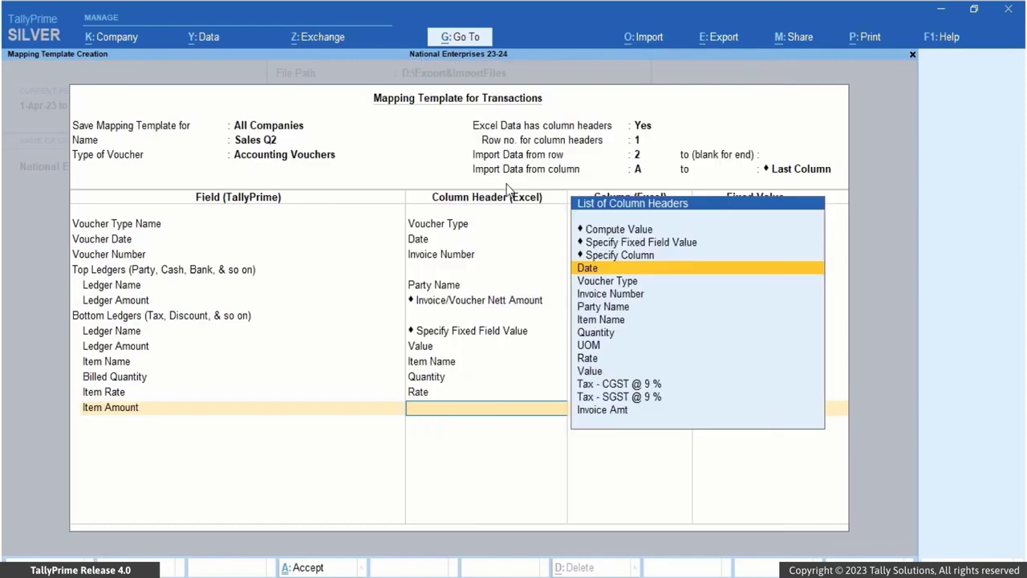
{"action": "left_click", "coordinate": [596, 376]}
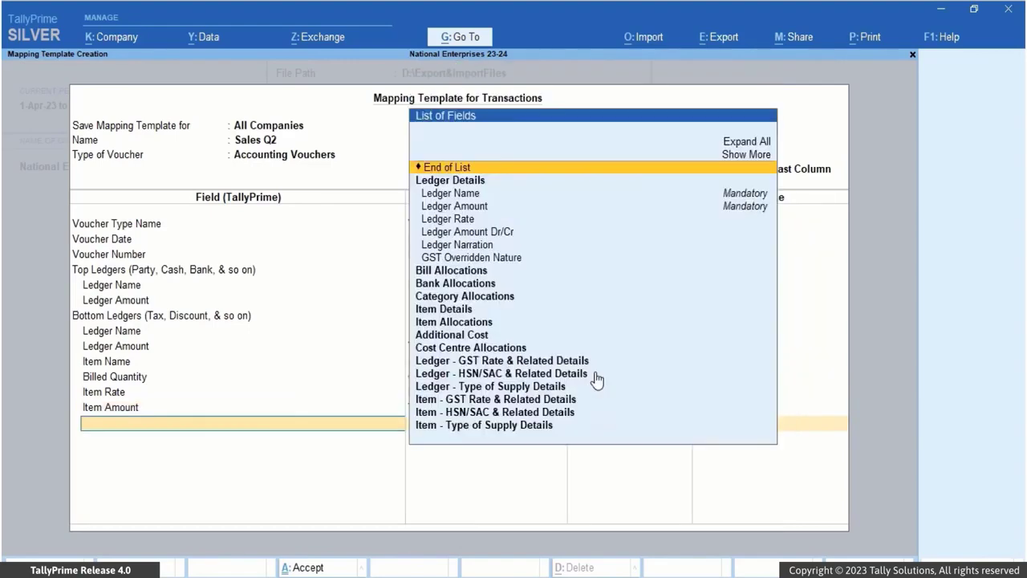
- Add a second Bottom Ledgers group with fixed Ledger Name Tax - CGST @ 9 %, mapping its Ledger Amount to the Tax - CGST @ 9 % column
{"action": "type", "text": "B"}
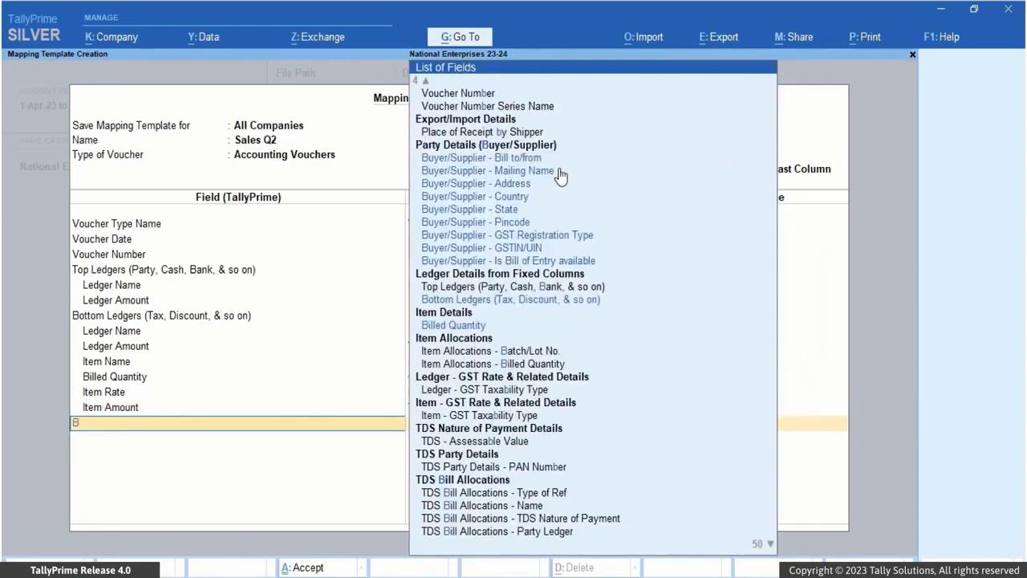
{"action": "type", "text": "ot"}
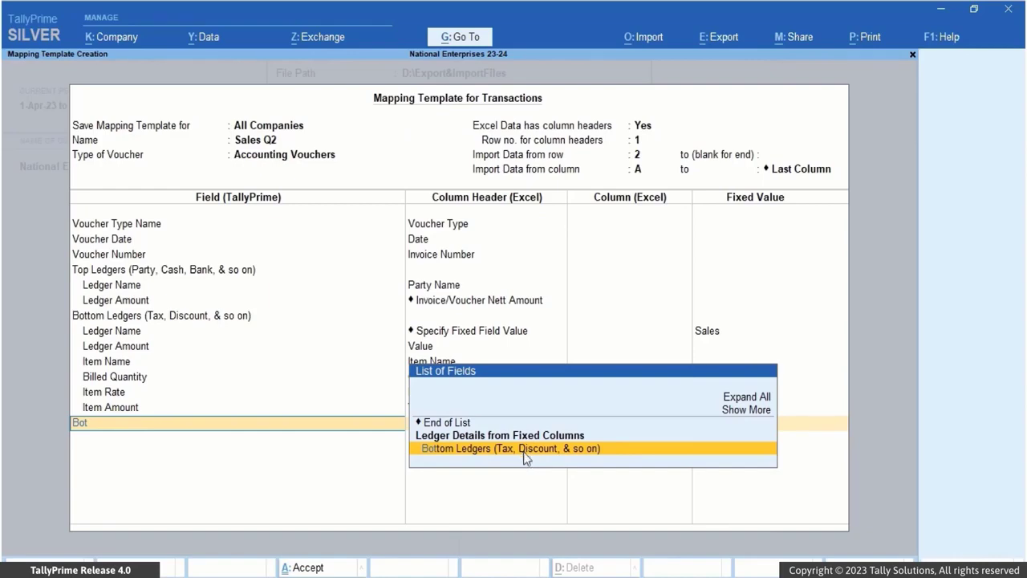
{"action": "left_click", "coordinate": [524, 453]}
{"action": "left_click", "coordinate": [573, 209]}
{"action": "left_click", "coordinate": [612, 271]}
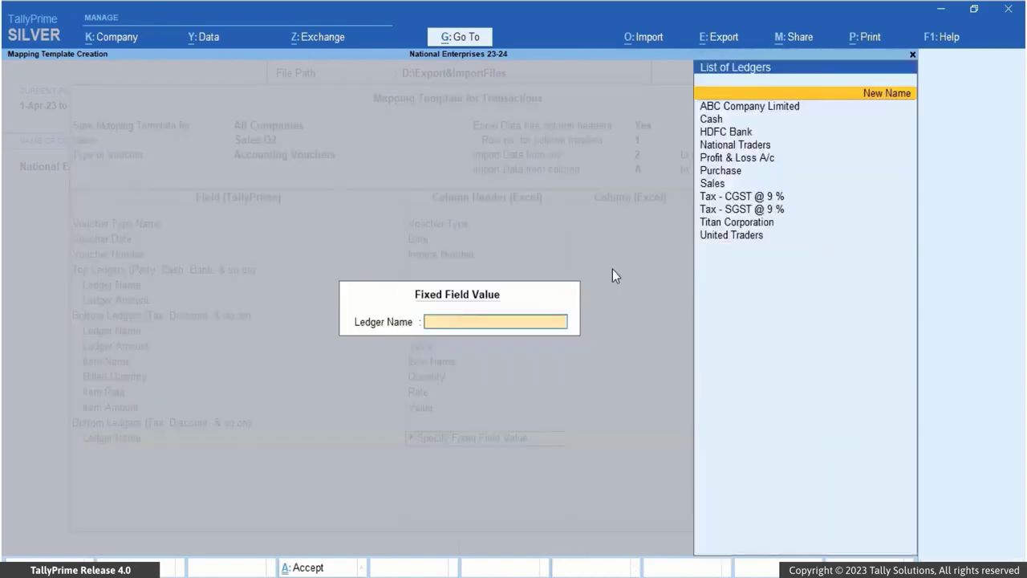
{"action": "left_click", "coordinate": [724, 196]}
{"action": "left_click", "coordinate": [574, 239]}
{"action": "left_click", "coordinate": [624, 432]}
{"action": "left_click", "coordinate": [577, 213]}
- Add a third Bottom Ledgers group with fixed Ledger Name Tax - SGST @ 9 %, map its Ledger Amount to the matching column, and save the template
{"action": "type", "text": "Bo"}
{"action": "left_click", "coordinate": [506, 492]}
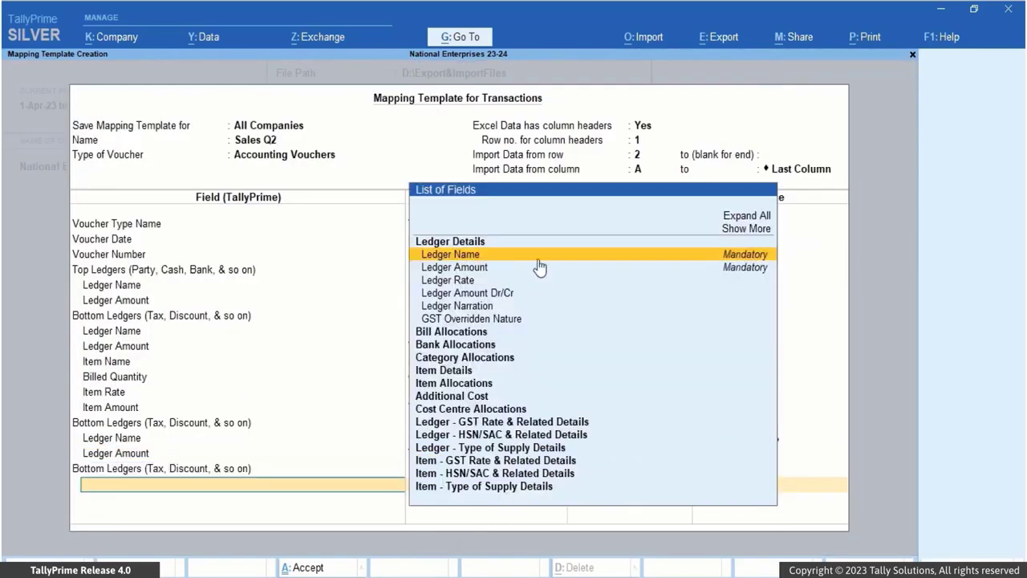
{"action": "left_click", "coordinate": [539, 257]}
{"action": "left_click", "coordinate": [614, 318]}
{"action": "left_click", "coordinate": [725, 211]}
{"action": "left_click", "coordinate": [564, 289]}
{"action": "left_click", "coordinate": [626, 488]}
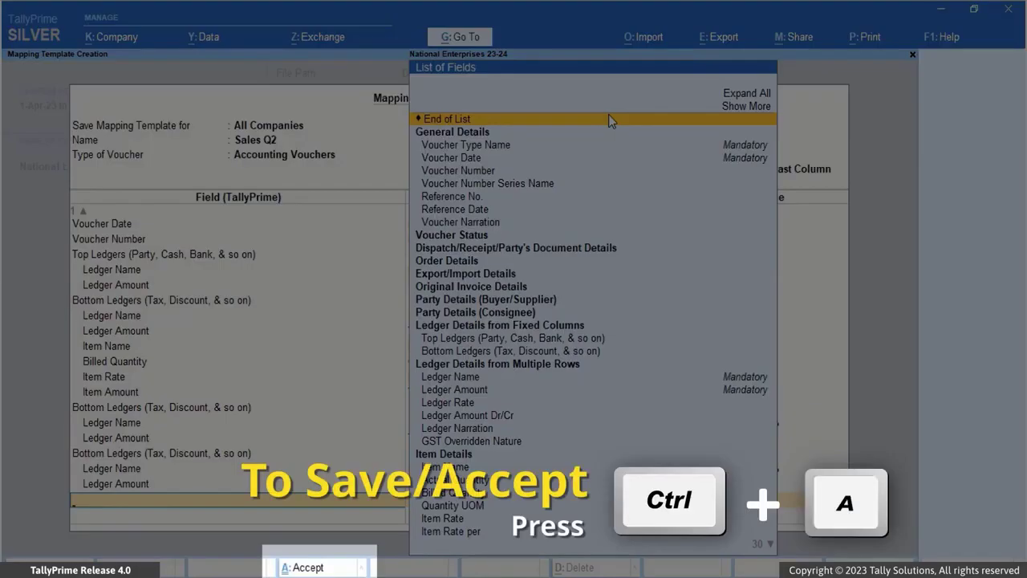
{"action": "key", "text": "ctrl+a"}
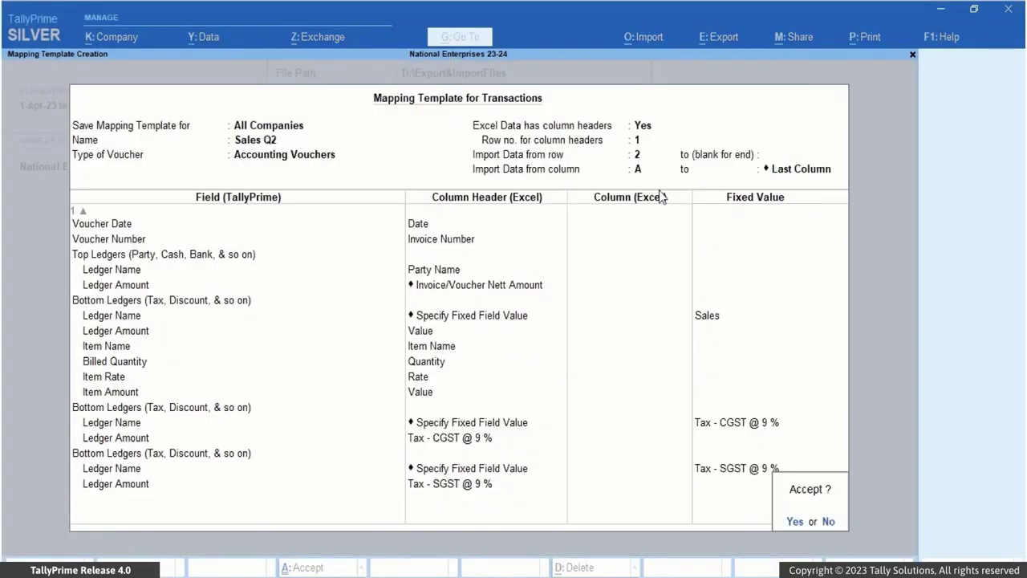
{"action": "left_click", "coordinate": [794, 522]}
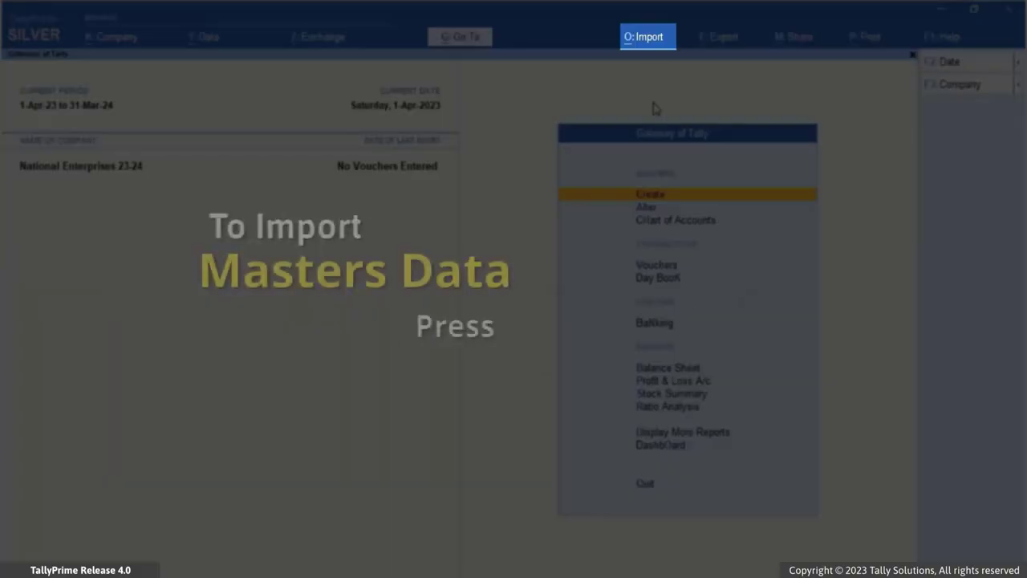
- Set up a transactions import of the Invoices worksheet in Sales Transactions.xlsx using the Sales Q2 mapping template
{"action": "left_click", "coordinate": [650, 41]}
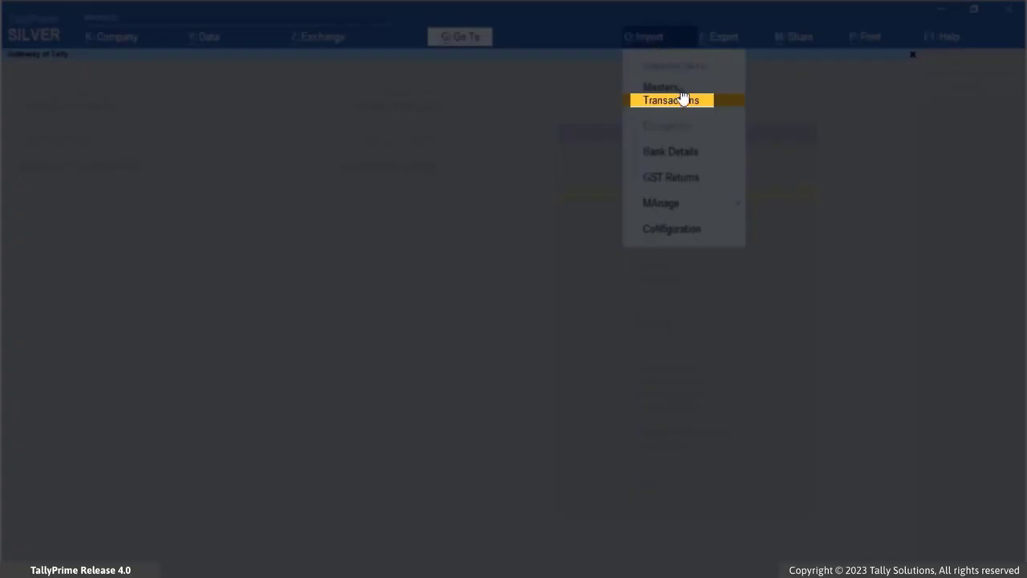
{"action": "left_click", "coordinate": [681, 101]}
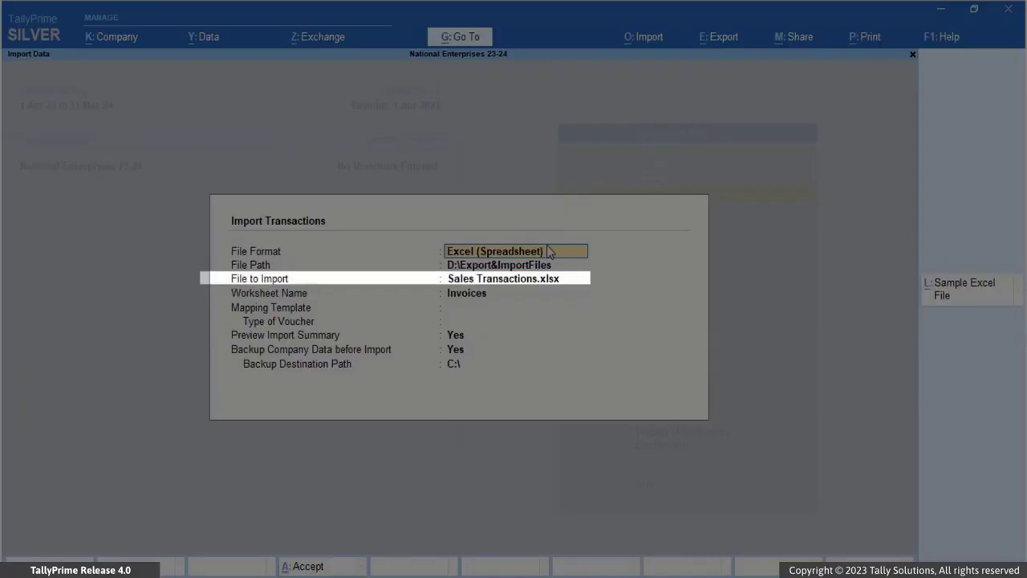
{"action": "key", "text": "Return"}
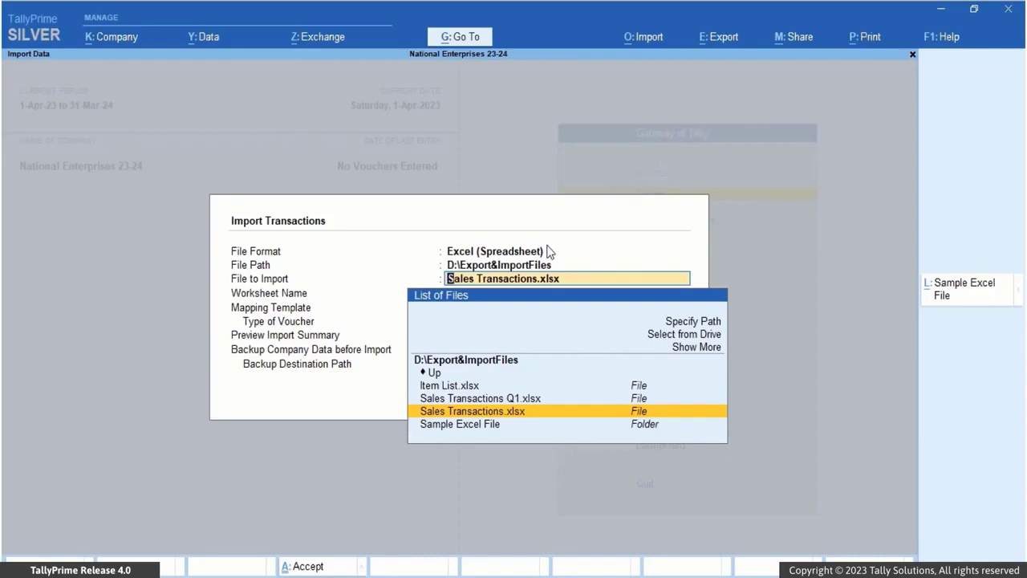
{"action": "key", "text": "Return"}
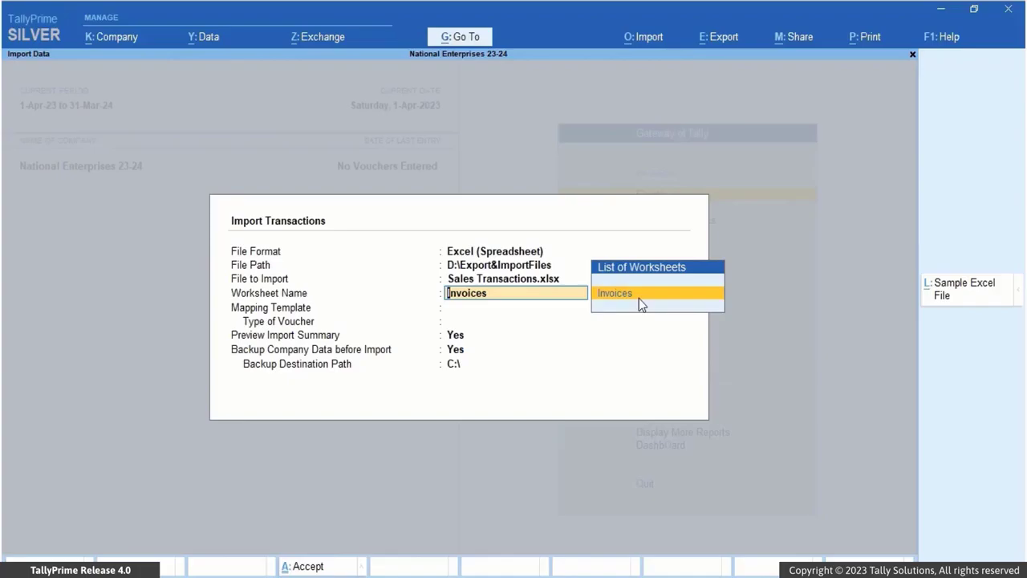
{"action": "left_click", "coordinate": [639, 296]}
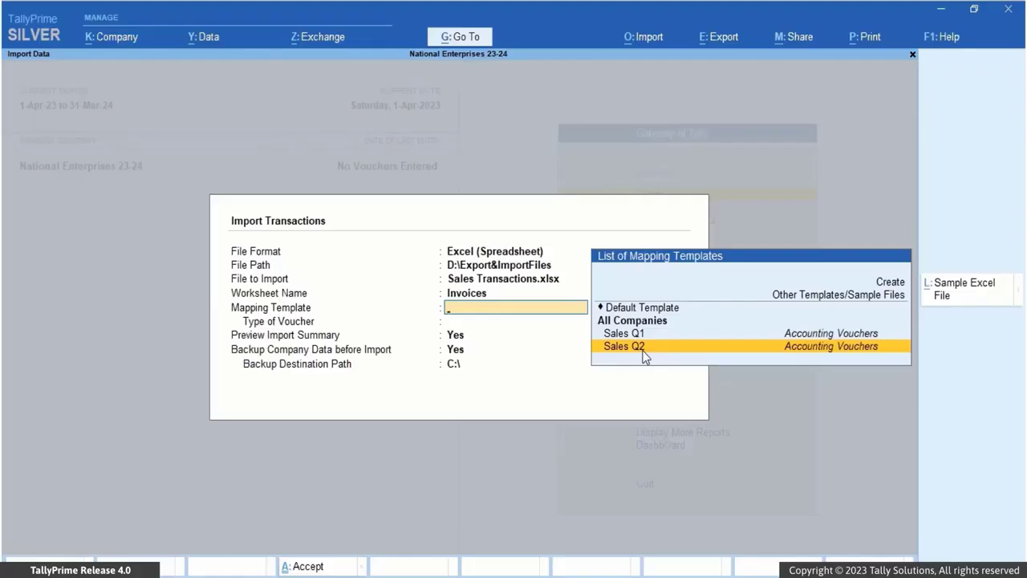
{"action": "left_click", "coordinate": [643, 353]}
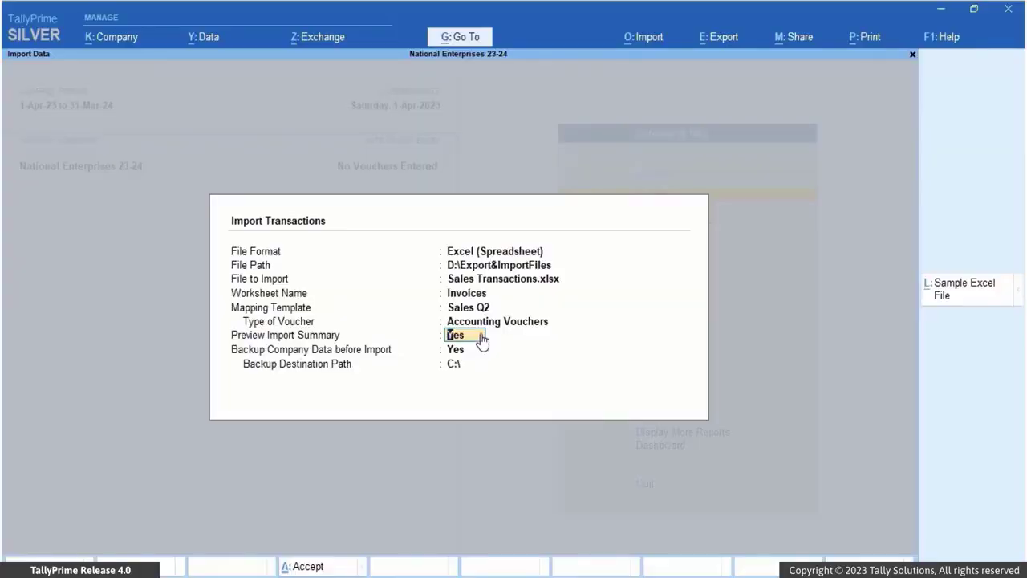
- Keep the import summary preview, set Backup Company Data before Import to No, and import the sales vouchers
{"action": "key", "text": "Return"}
{"action": "key", "text": "n"}
{"action": "key", "text": "Return"}
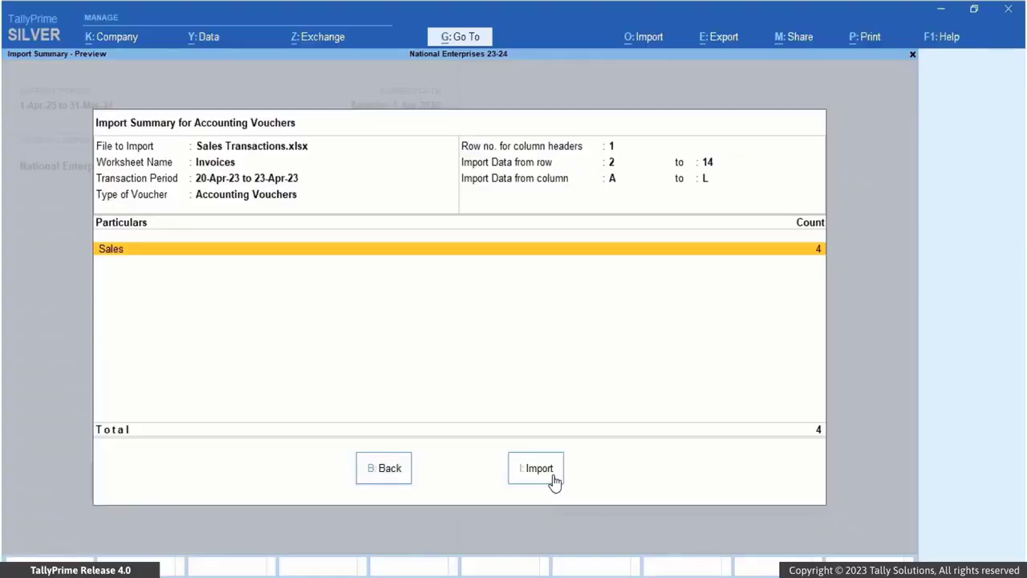
{"action": "left_click", "coordinate": [539, 469]}
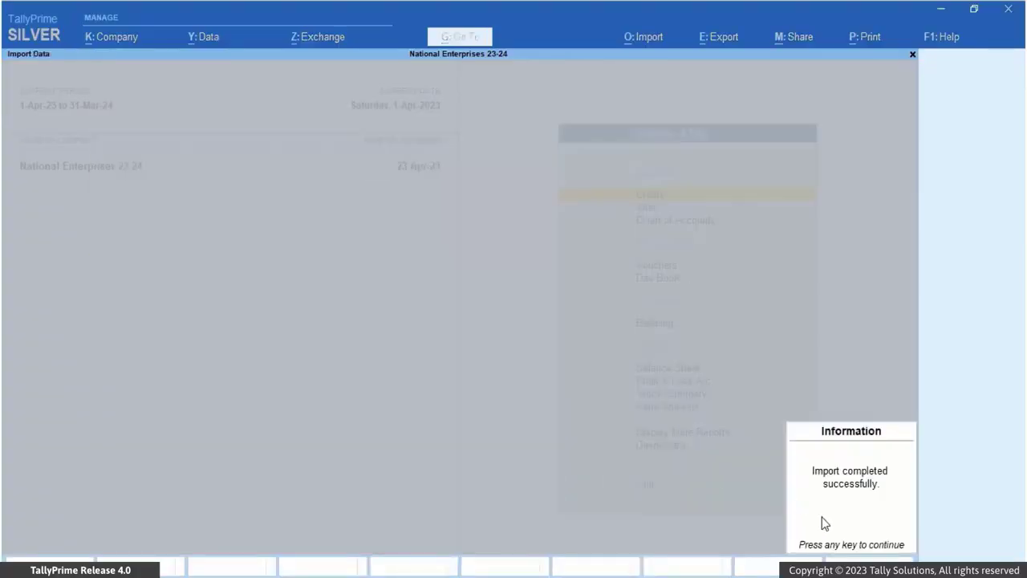
{"action": "left_click", "coordinate": [793, 535]}
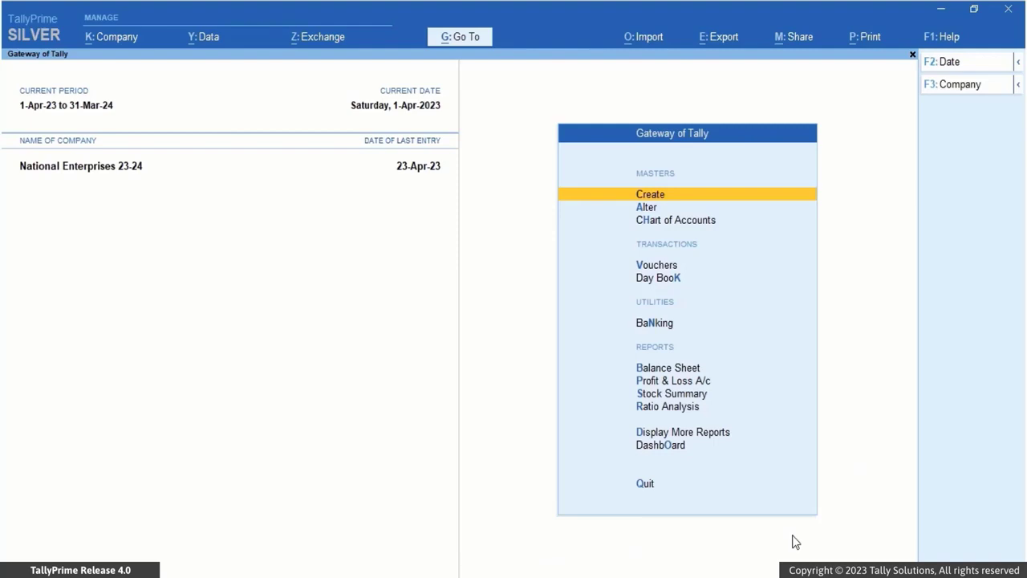
- Open the Day Book to check the imported sales vouchers
{"action": "key", "text": "Down"}
{"action": "key", "text": "Down"}
{"action": "key", "text": "Down"}
{"action": "key", "text": "Down"}
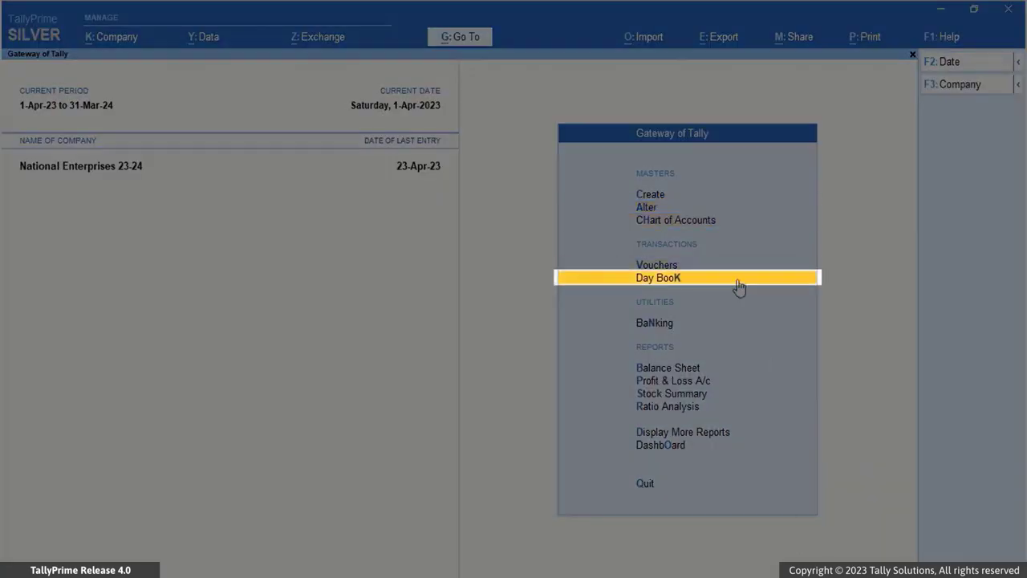
{"action": "left_click", "coordinate": [738, 283]}
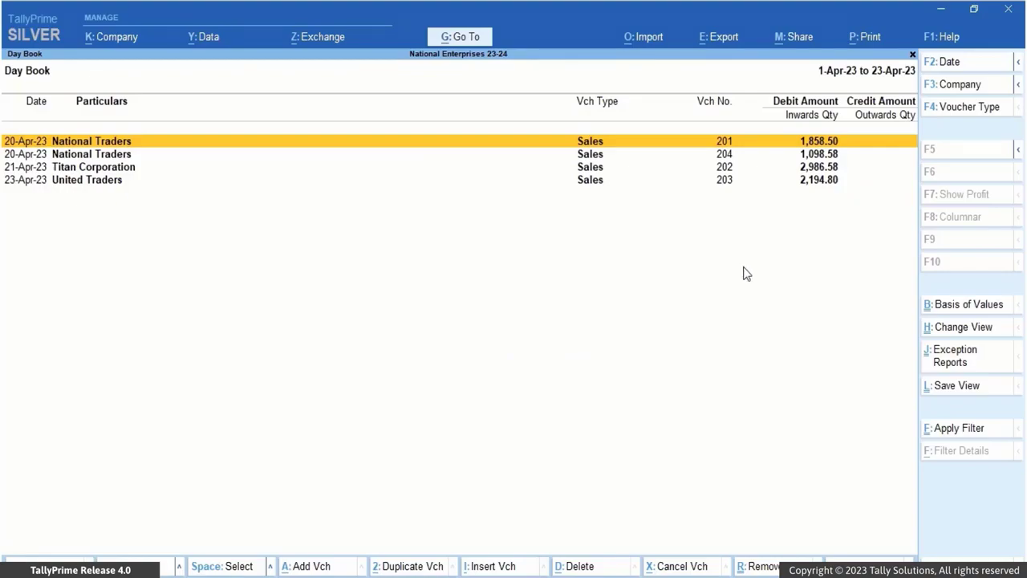